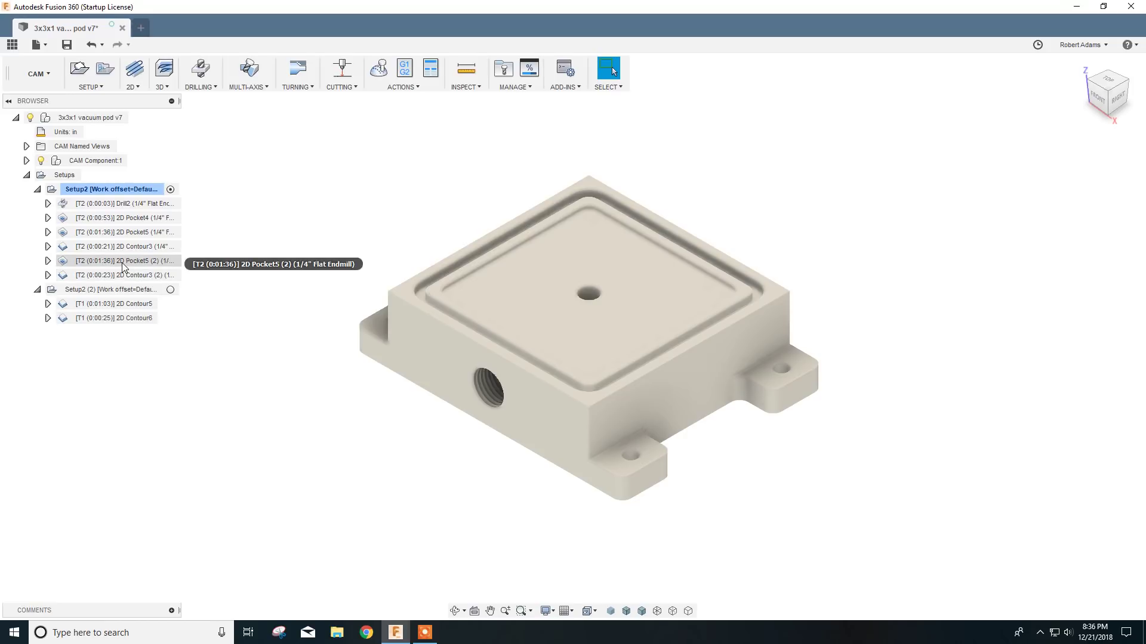
# - Set the 2D Contour3 operation's bottom height offset to -0.010 in
pyautogui.click(121, 247)
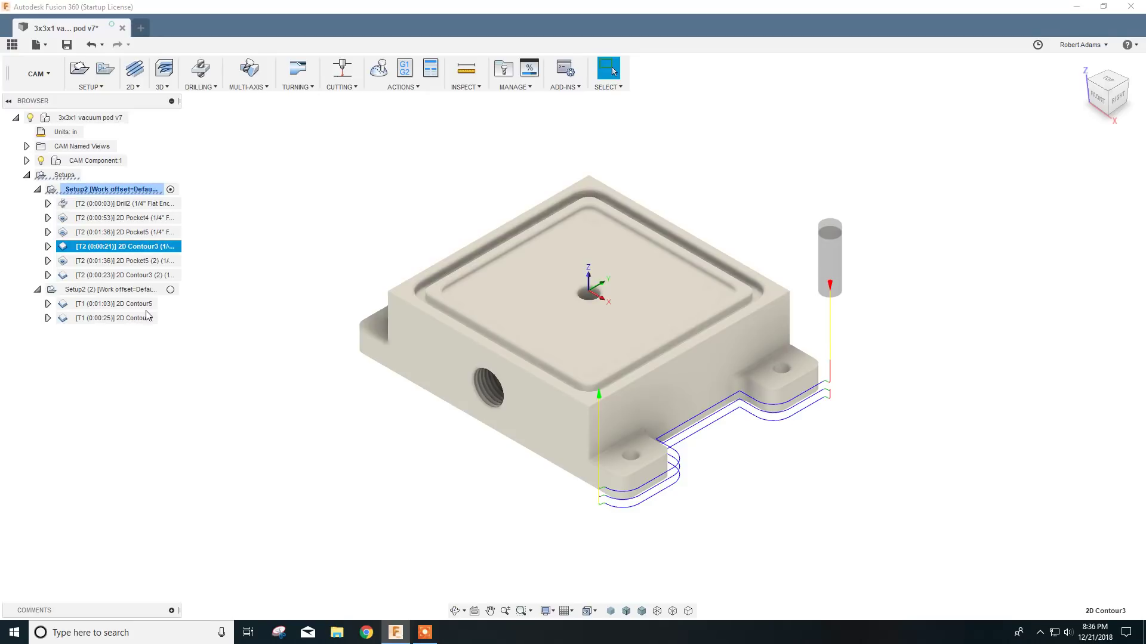
pyautogui.rightClick(87, 253)
pyautogui.click(105, 258)
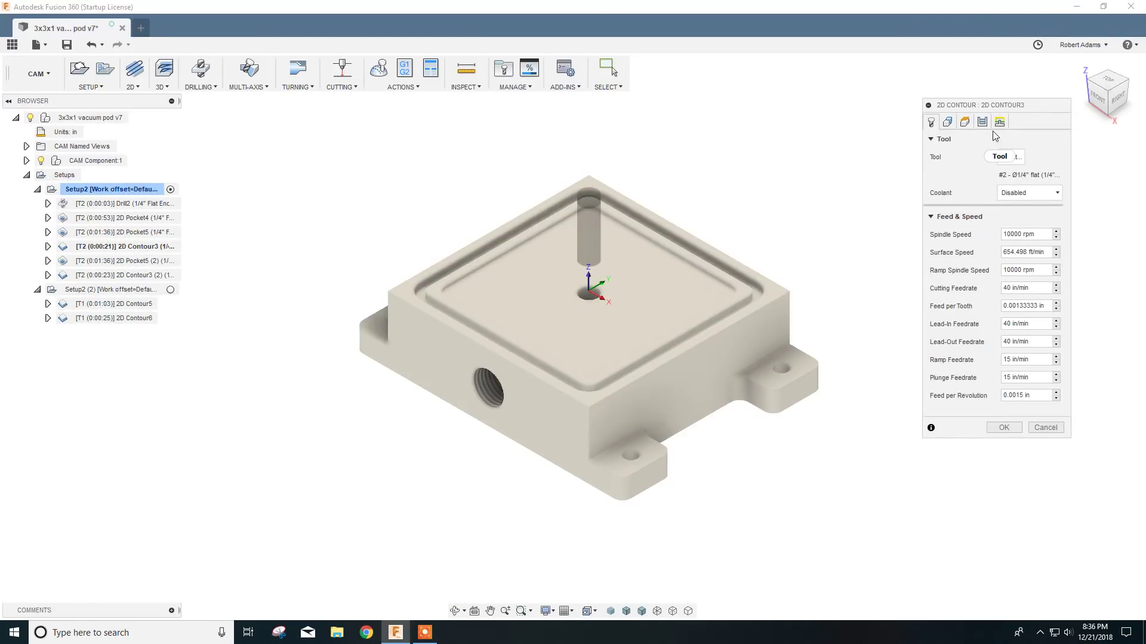
pyautogui.click(965, 123)
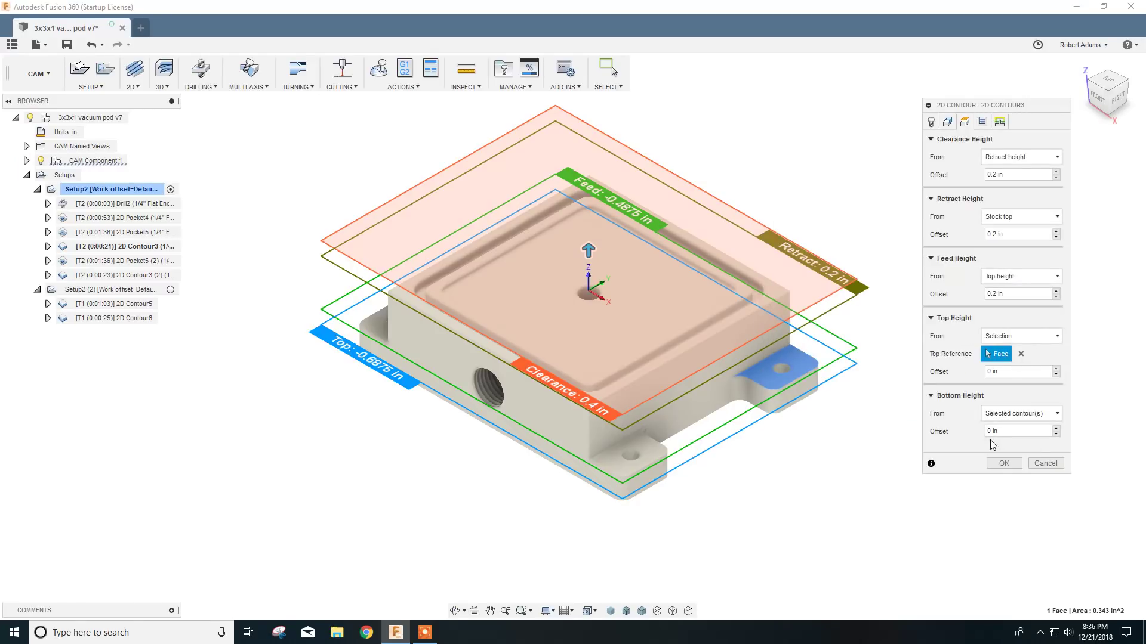
pyautogui.moveTo(1008, 435); pyautogui.dragTo(972, 433)
pyautogui.write('-.010')
pyautogui.click(996, 464)
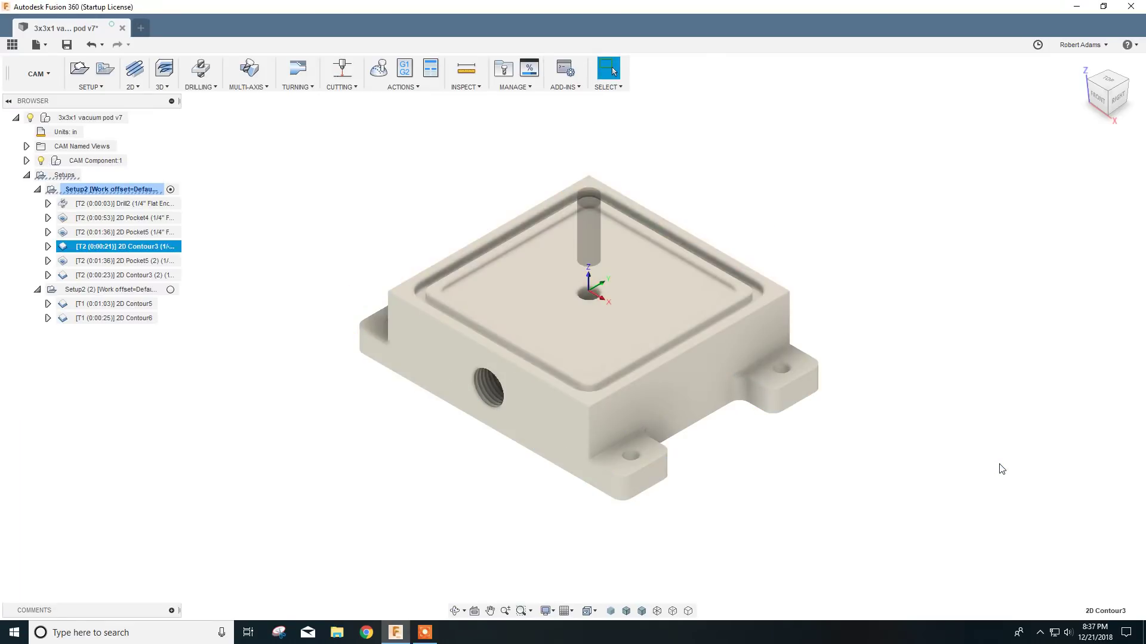
pyautogui.click(1099, 97)
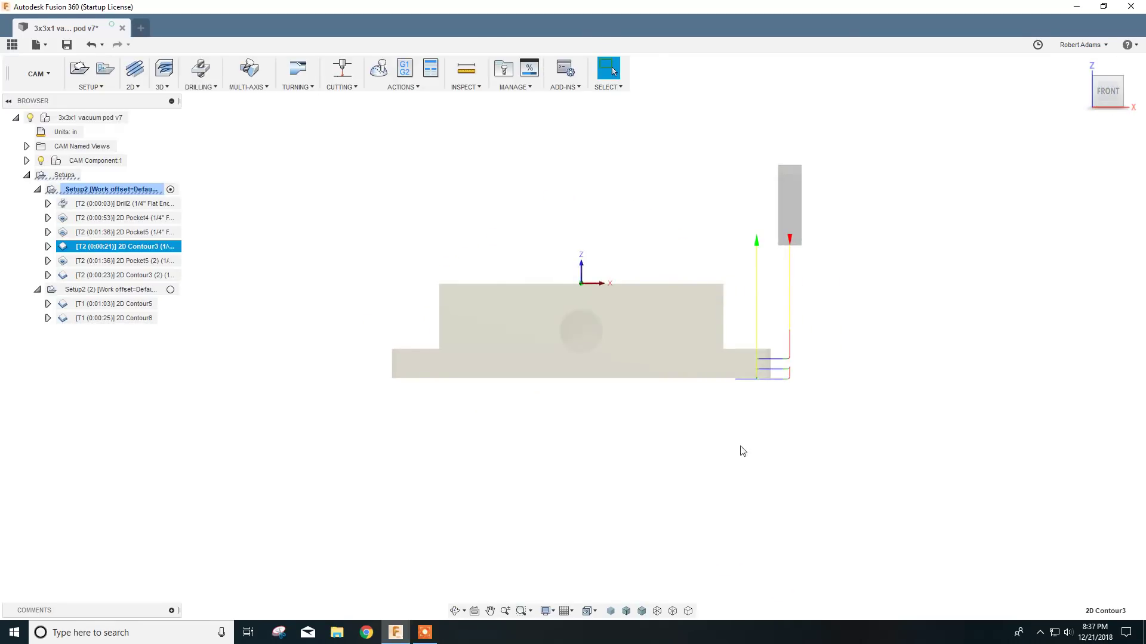
pyautogui.scroll(3, 726, 408)
pyautogui.scroll(5, 739, 355)
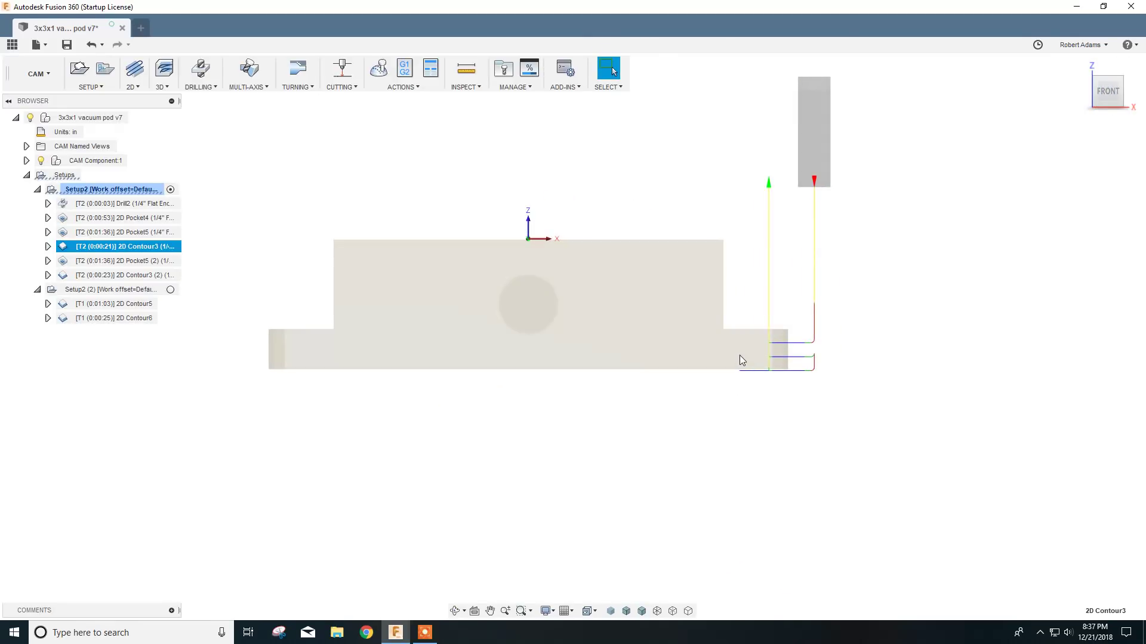
pyautogui.scroll(3, 732, 363)
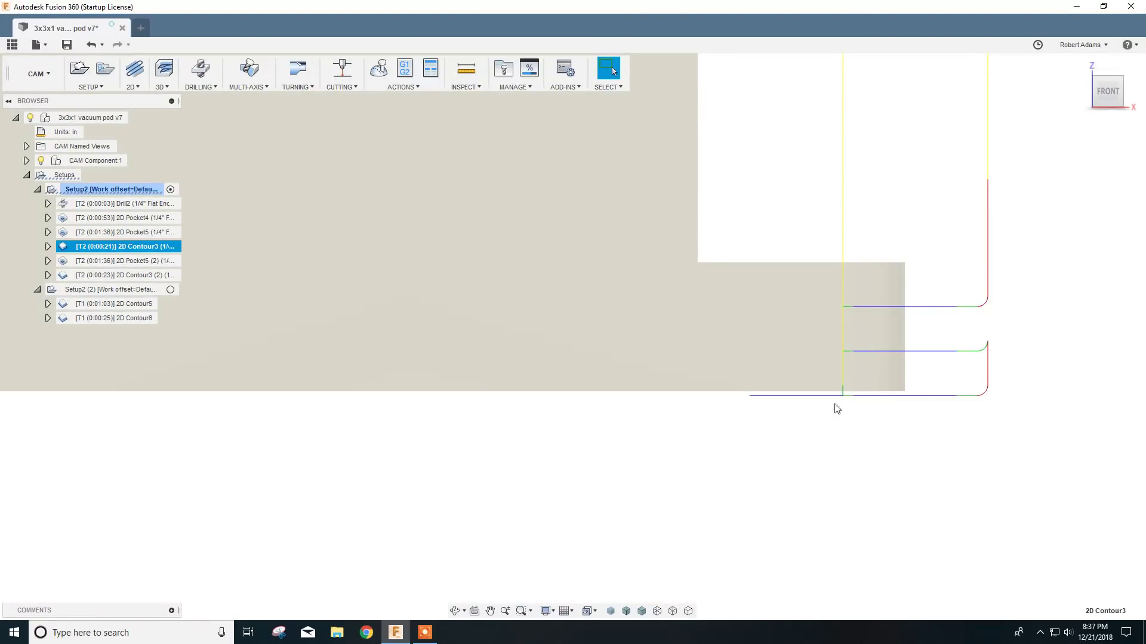
pyautogui.moveTo(1082, 71)
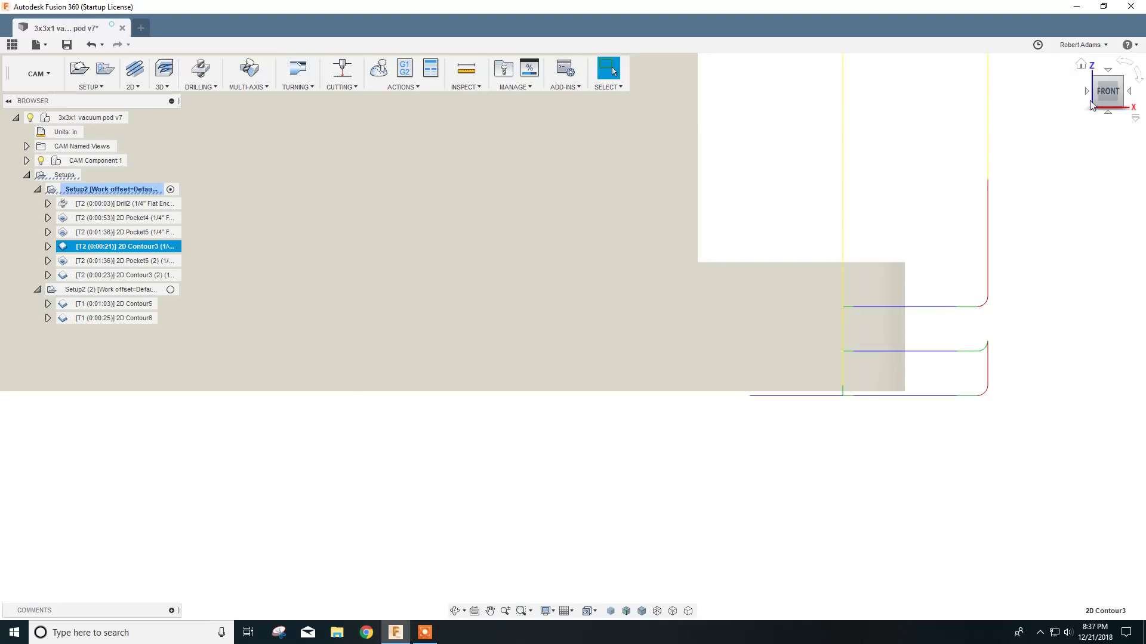
pyautogui.click(1081, 67)
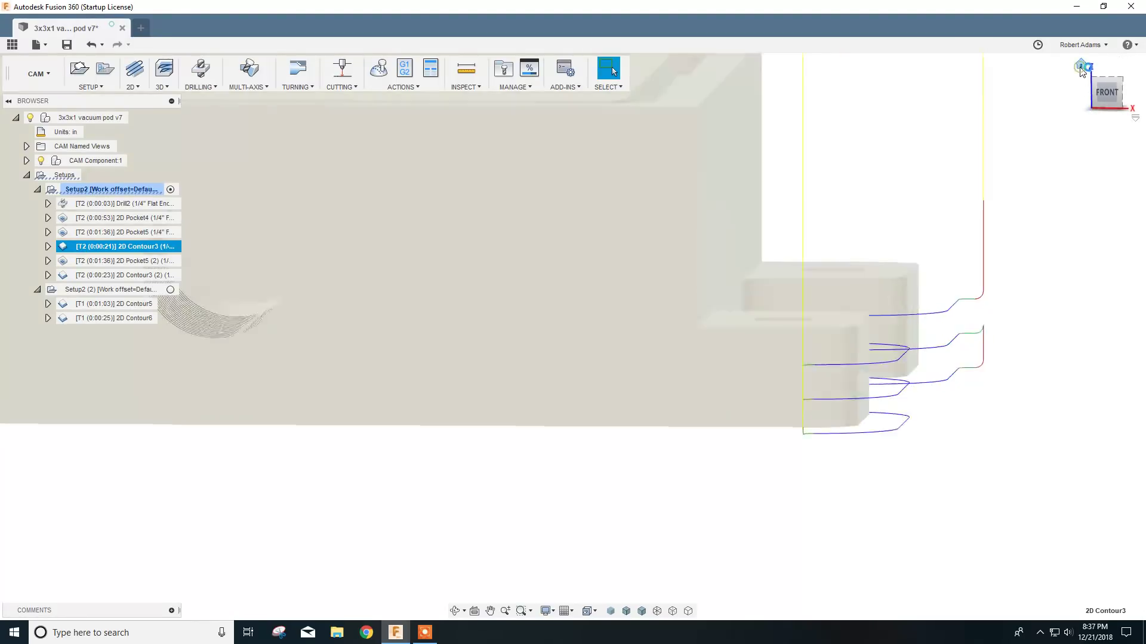
# - In the front view, give 2D Contour3 (2) a bottom height offset of -0.01 in
pyautogui.click(109, 276)
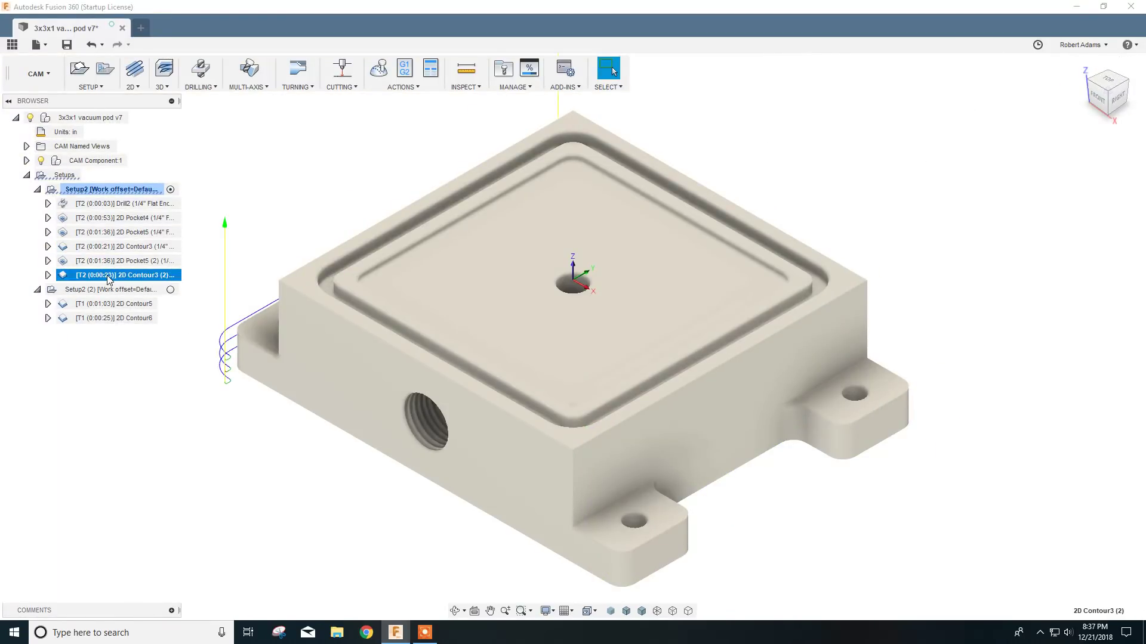
pyautogui.click(1096, 94)
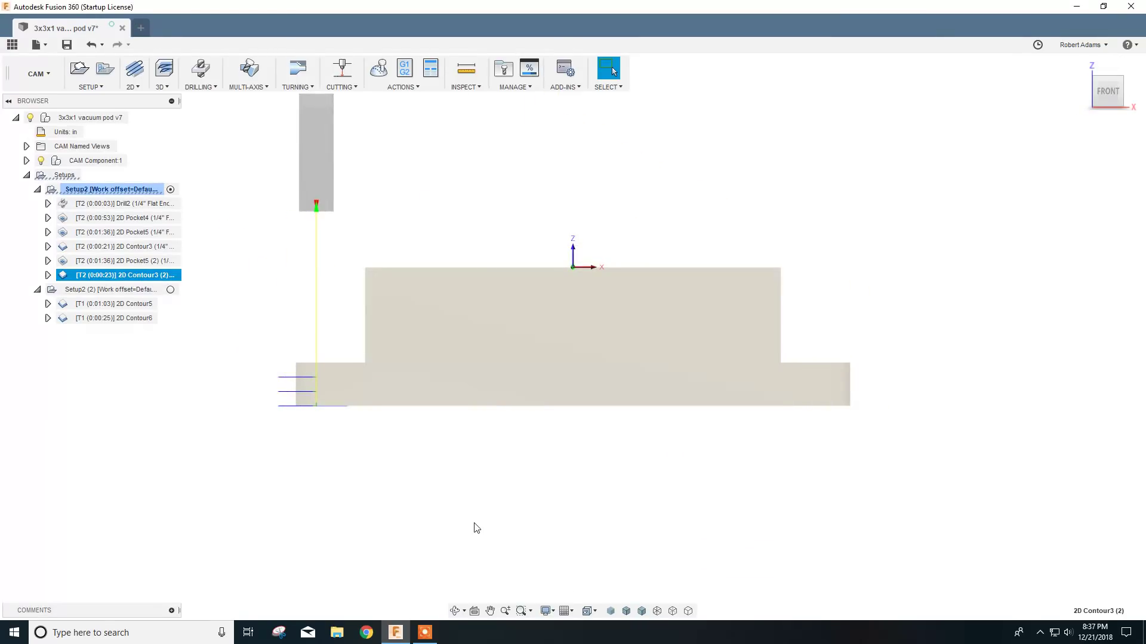
pyautogui.scroll(6, 292, 429)
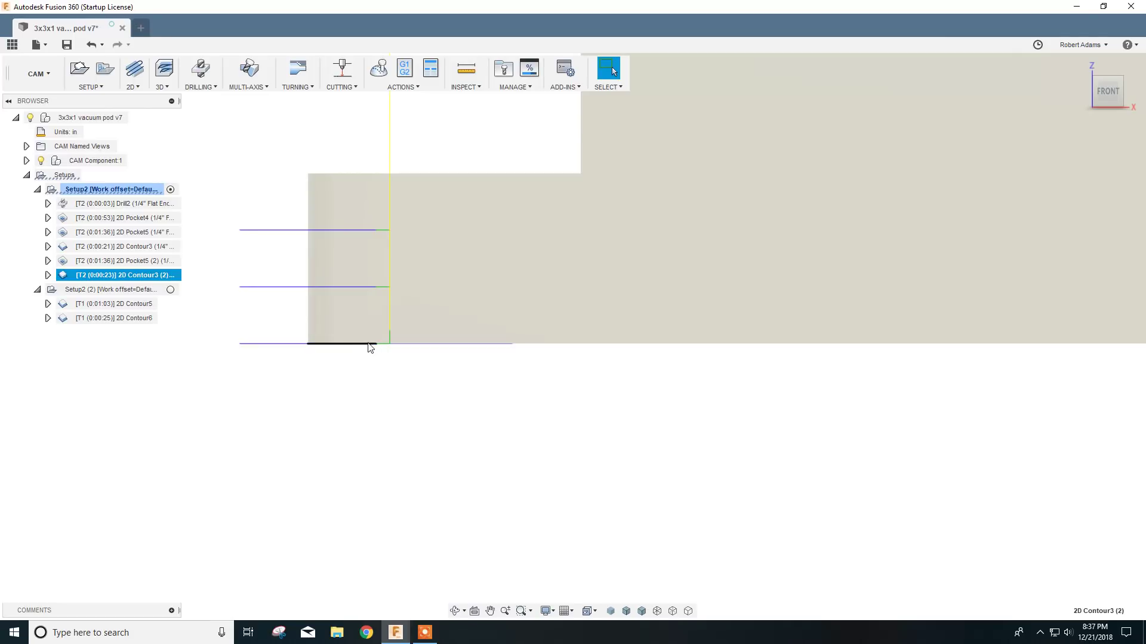
pyautogui.rightClick(111, 275)
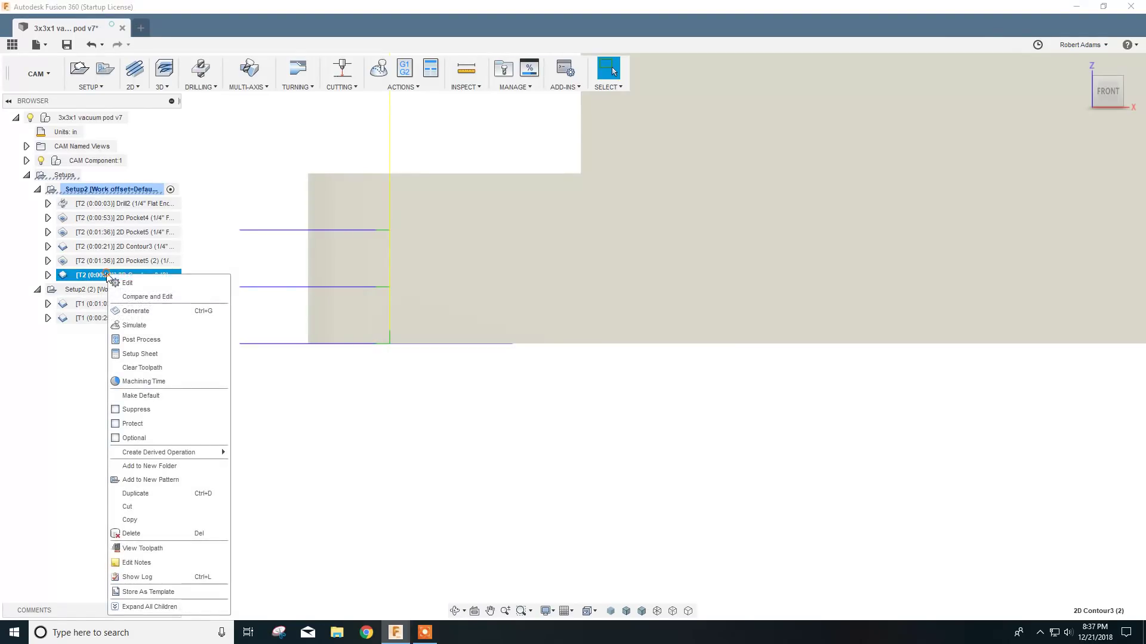
pyautogui.click(134, 286)
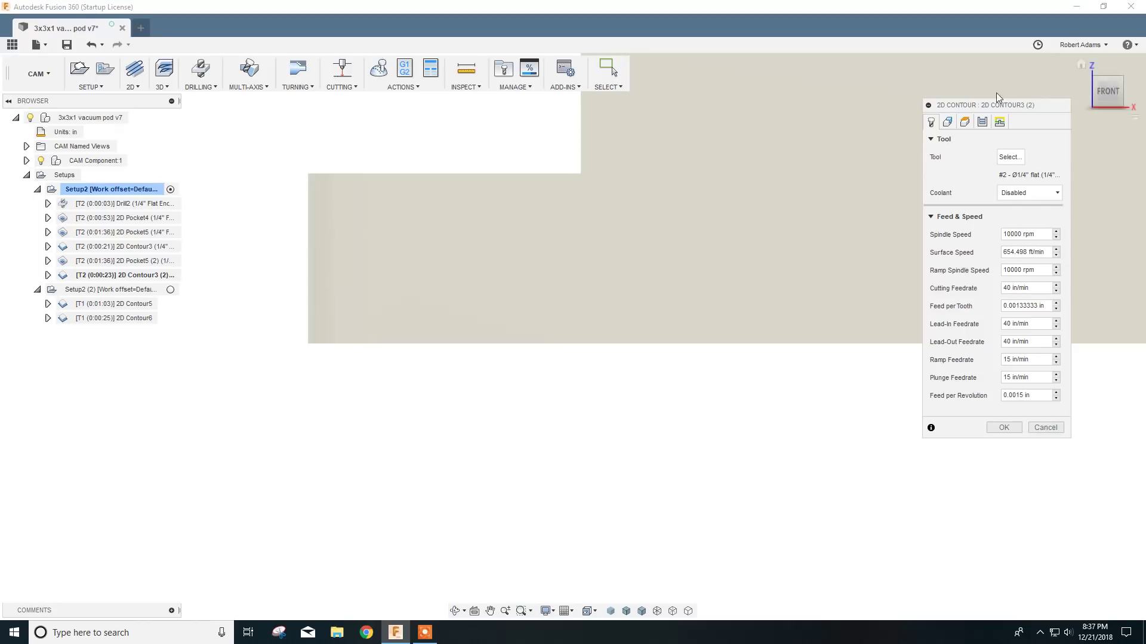
pyautogui.click(974, 124)
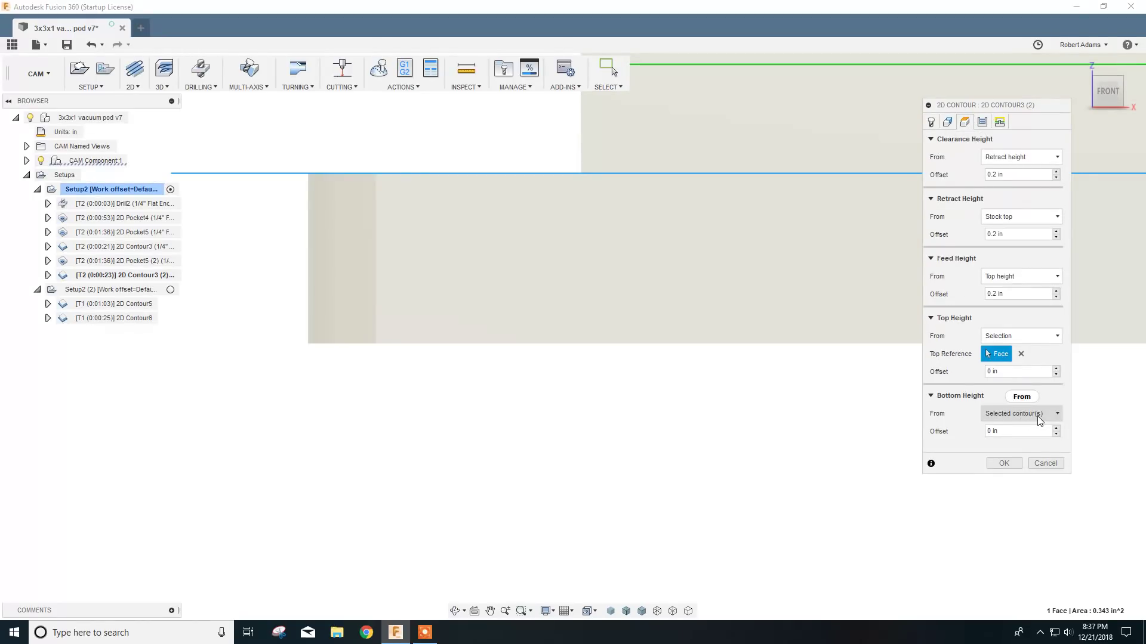
pyautogui.click(999, 431)
pyautogui.write('-.01')
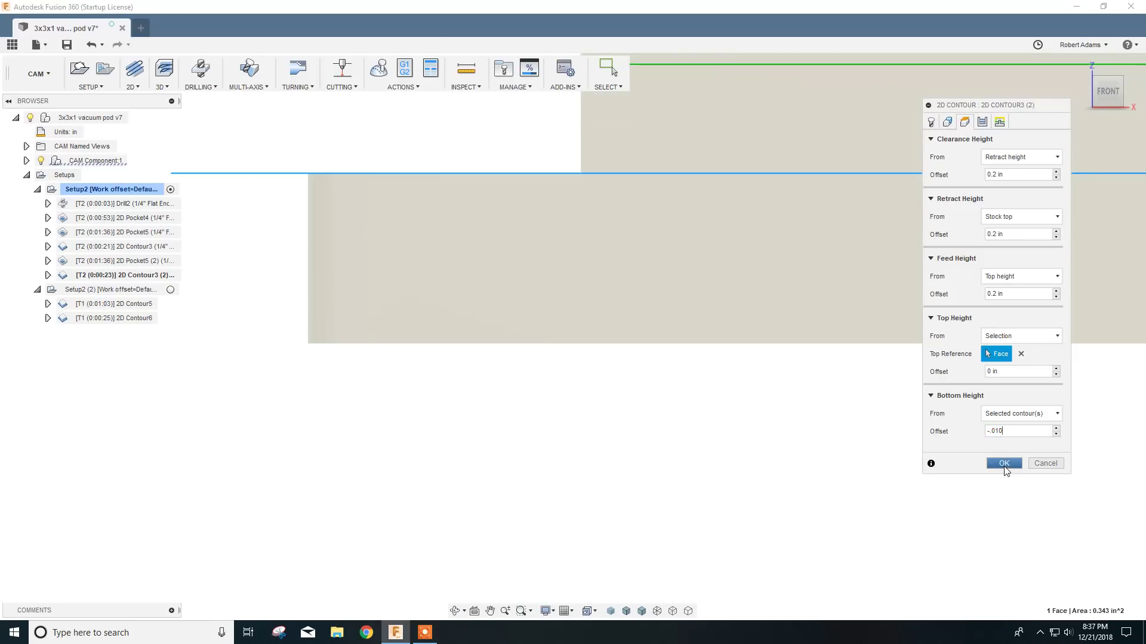
pyautogui.click(1004, 463)
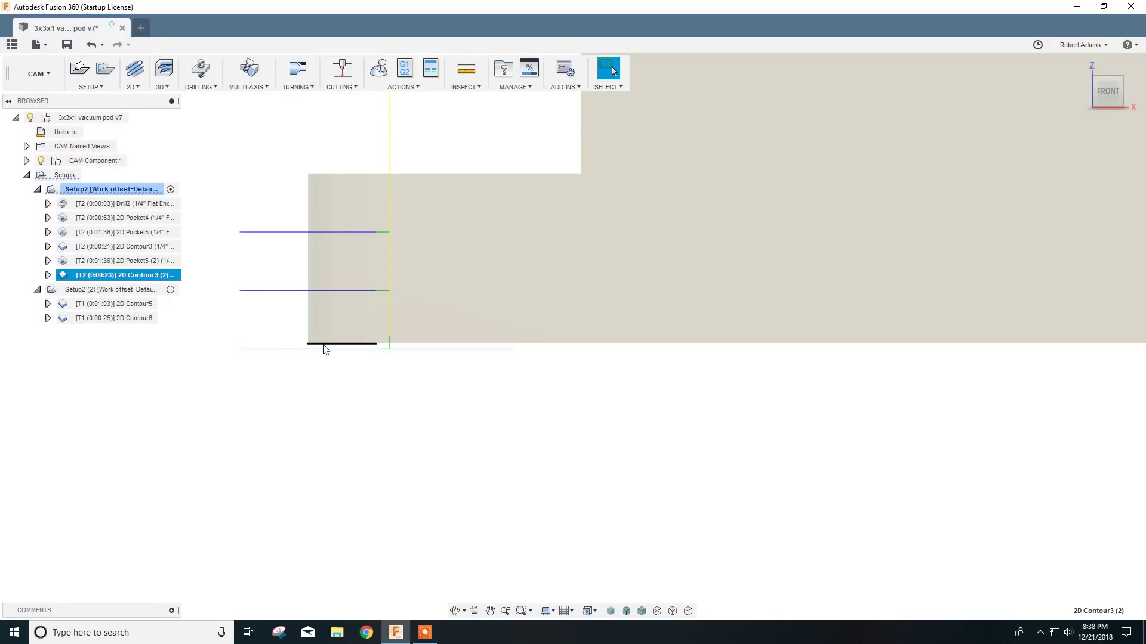
# - Display the 2D Contour6 toolpath under Setup2 (2) and zoom in and out on it
pyautogui.click(124, 321)
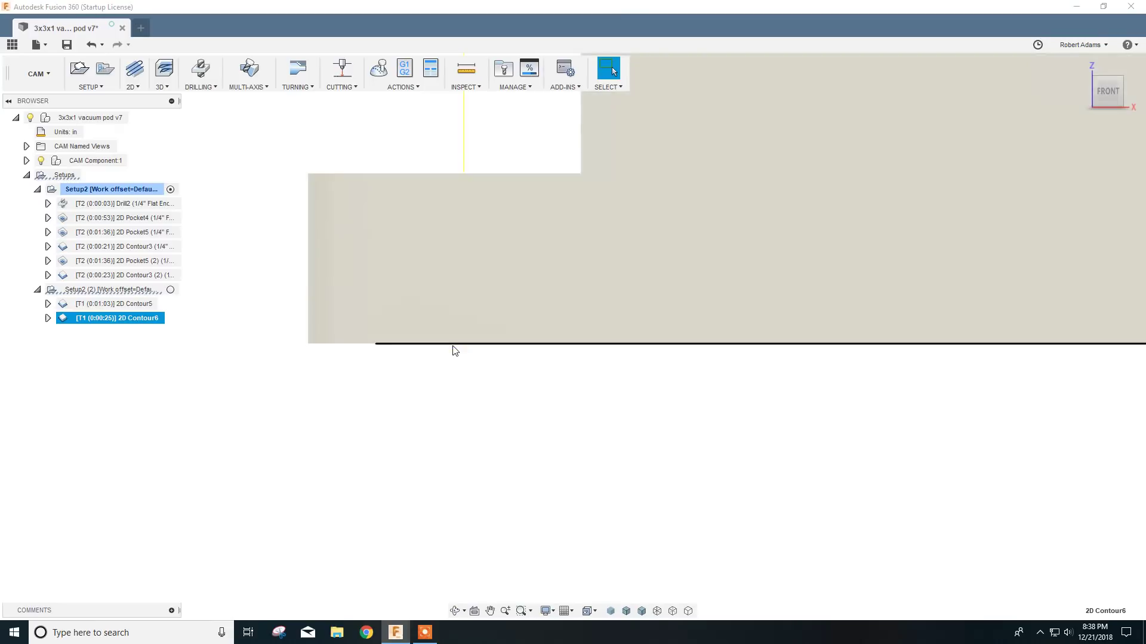
pyautogui.scroll(3, 437, 437)
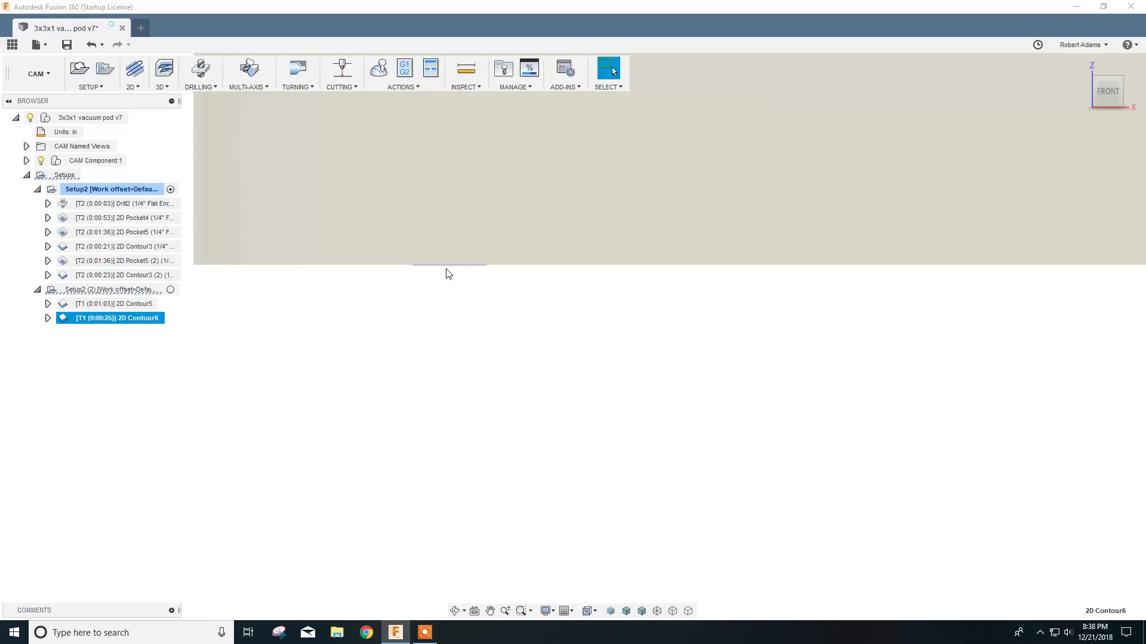
pyautogui.scroll(-4, 463, 312)
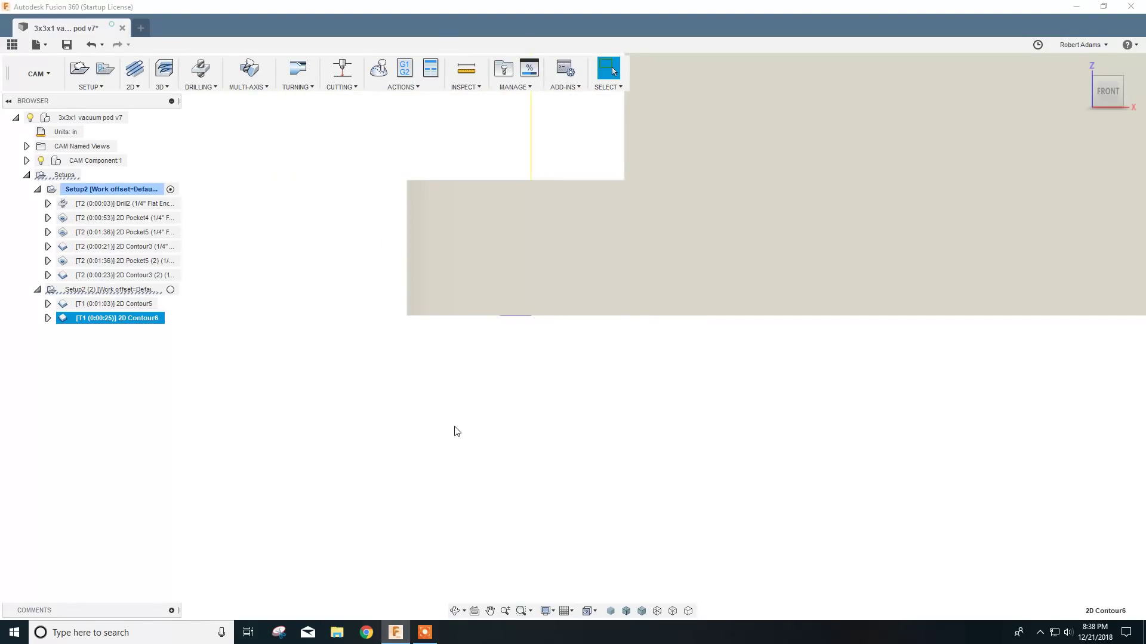
# - Set 2D Contour6's bottom height offset to -0.010 in, then return to the isometric home view
pyautogui.rightClick(125, 323)
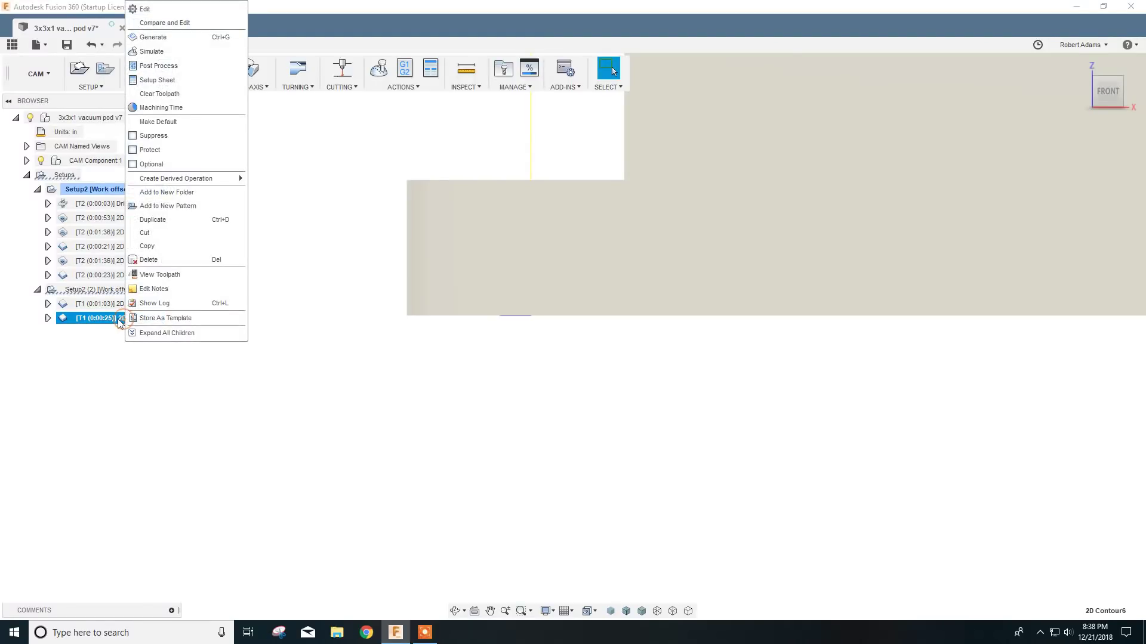
pyautogui.click(145, 11)
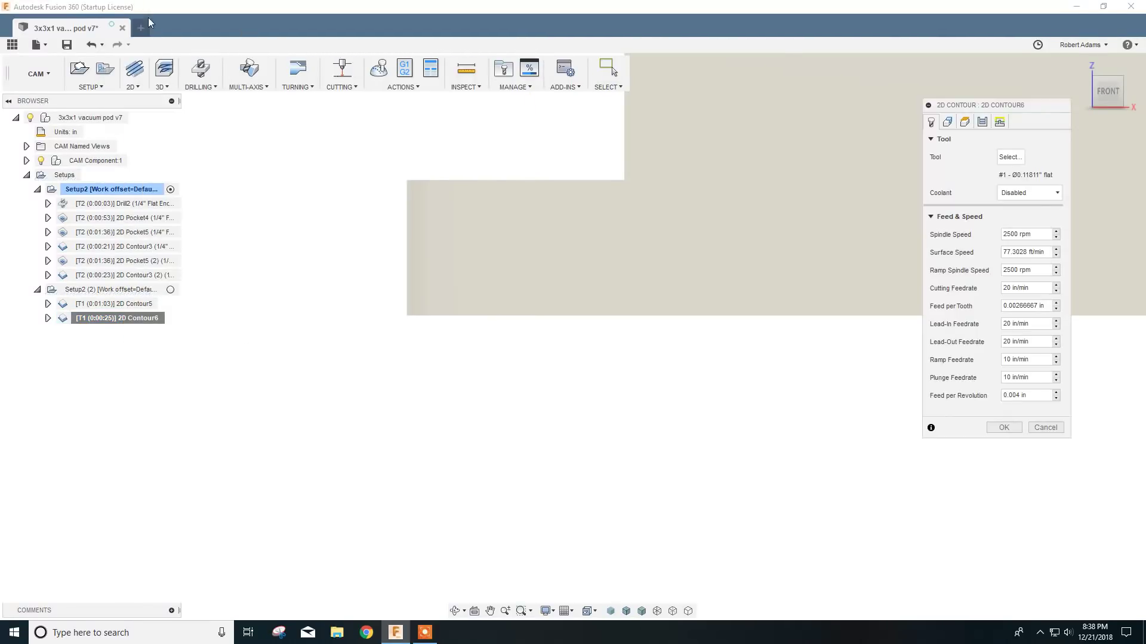
pyautogui.click(966, 123)
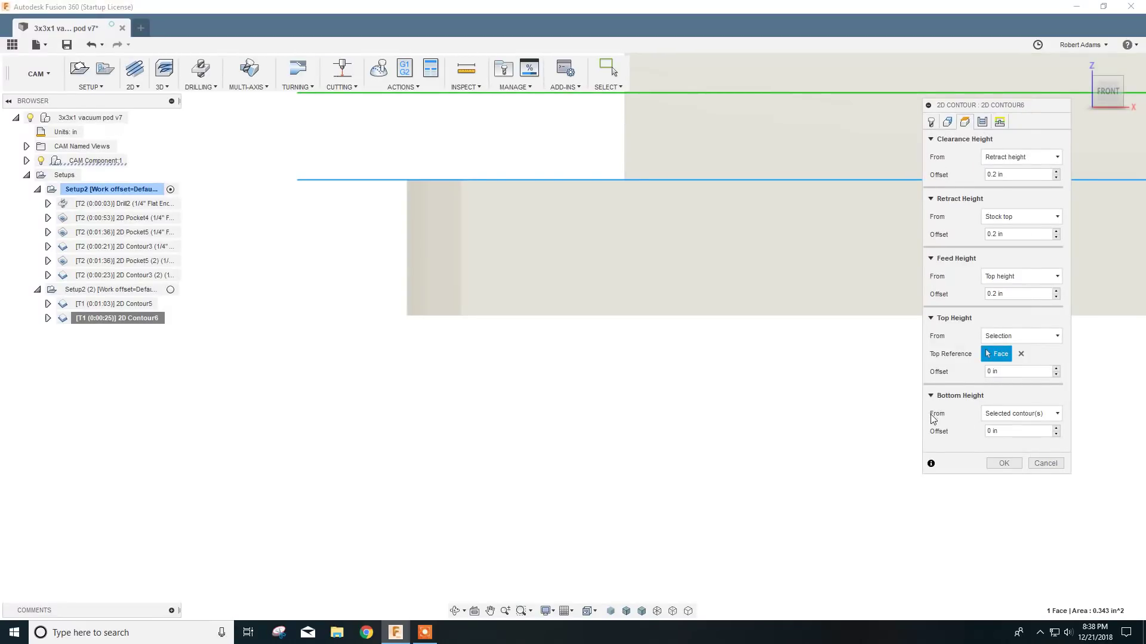
pyautogui.click(1022, 429)
pyautogui.write('-.010')
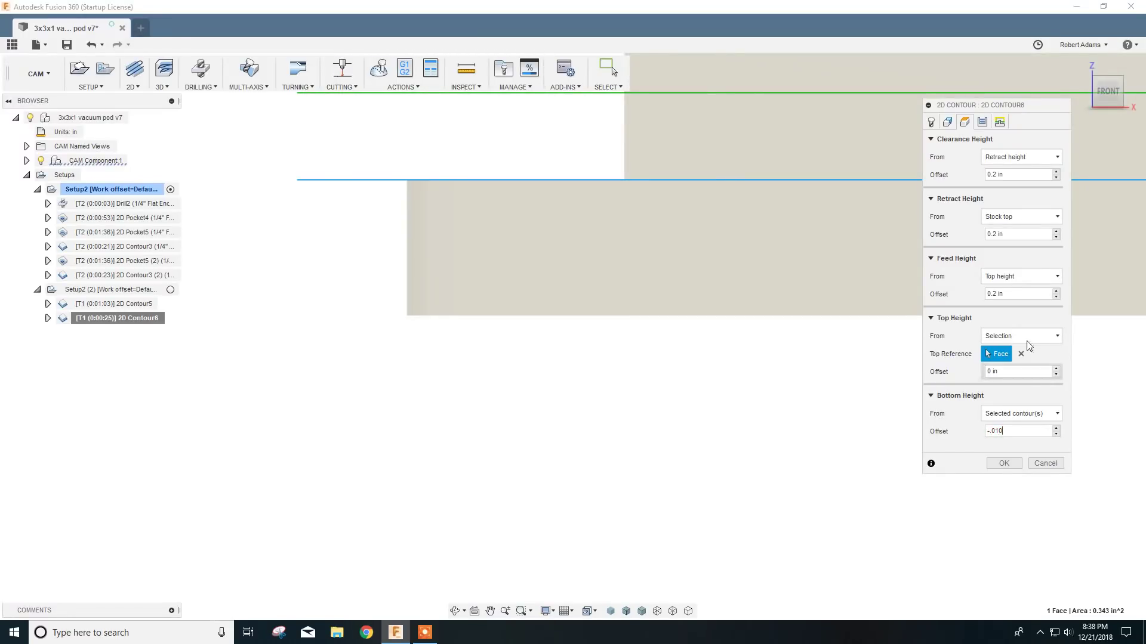
pyautogui.click(1008, 465)
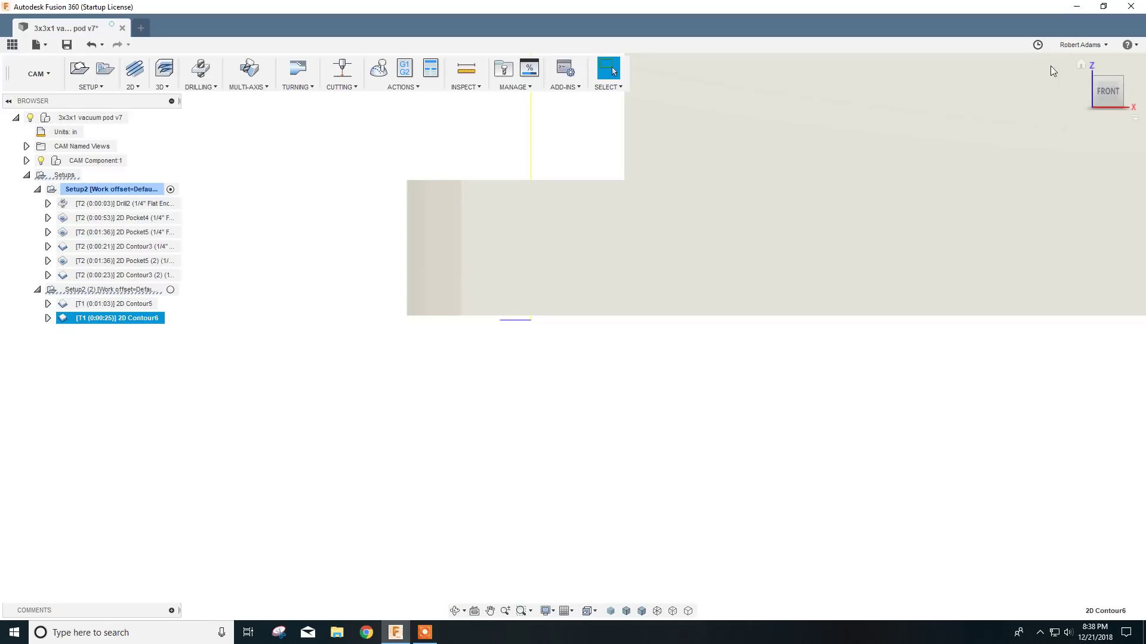
pyautogui.click(1079, 64)
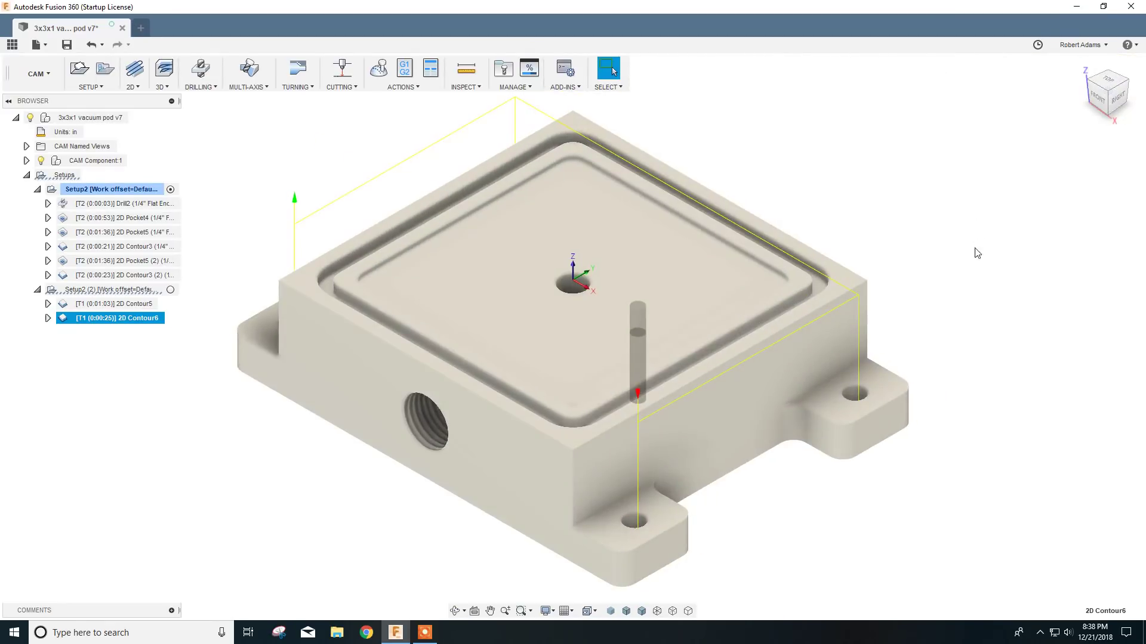
pyautogui.moveTo(398, 638)
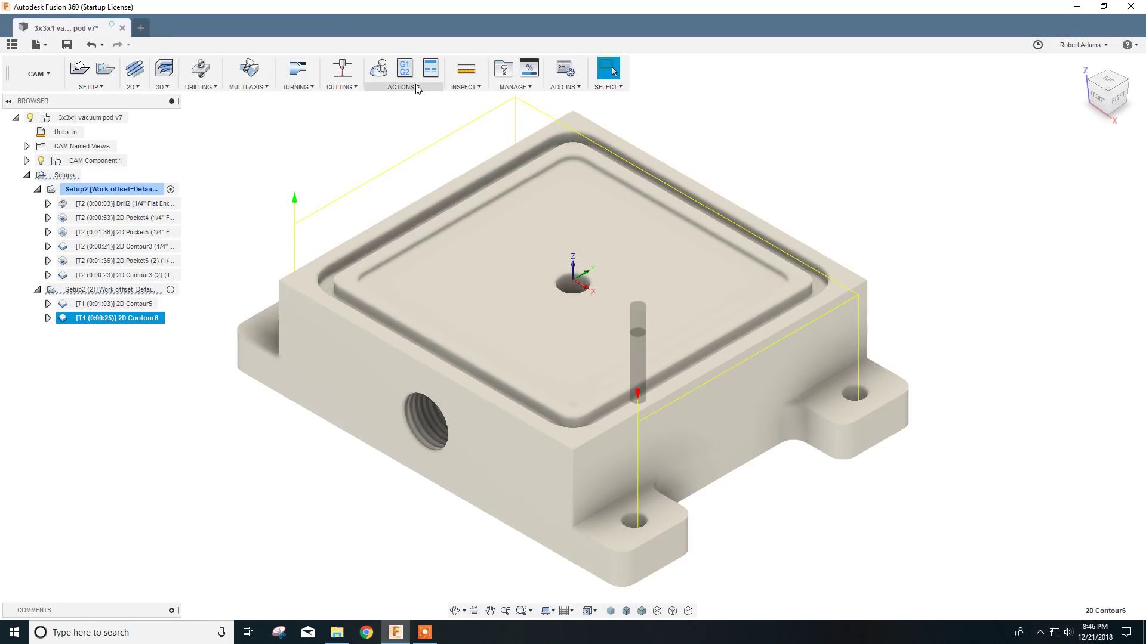
# - Select the six Setup2 operations, from Drill2 through 2D Contour3 (2)
pyautogui.click(99, 204)
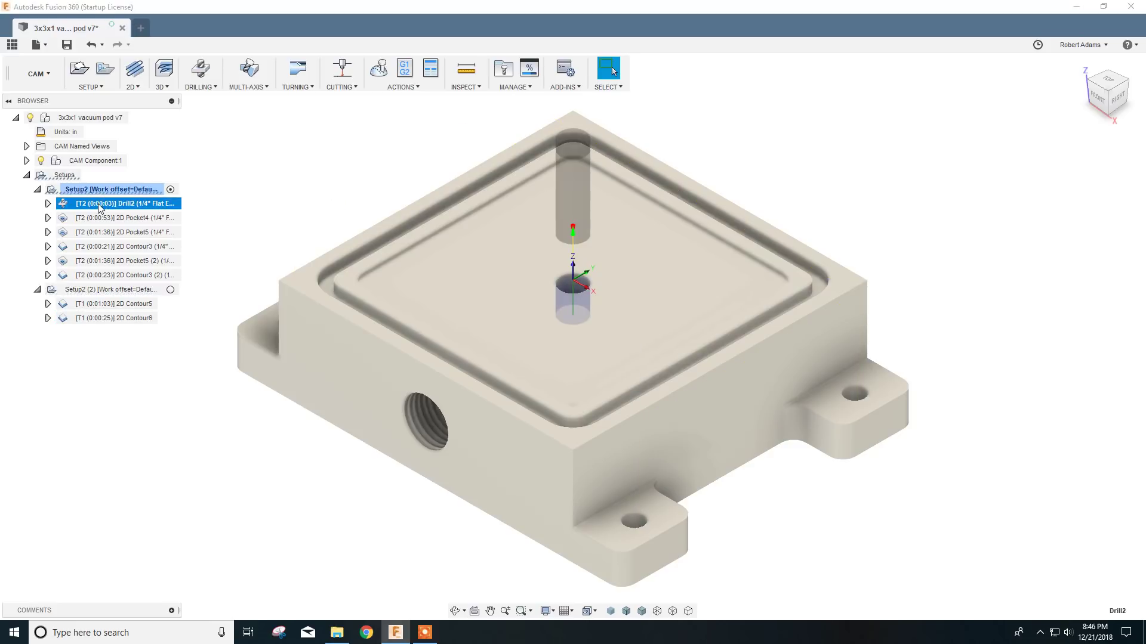
pyautogui.keyDown('ctrl'); pyautogui.click(113, 218); pyautogui.keyUp('ctrl')
pyautogui.keyDown('ctrl'); pyautogui.click(117, 233); pyautogui.keyUp('ctrl')
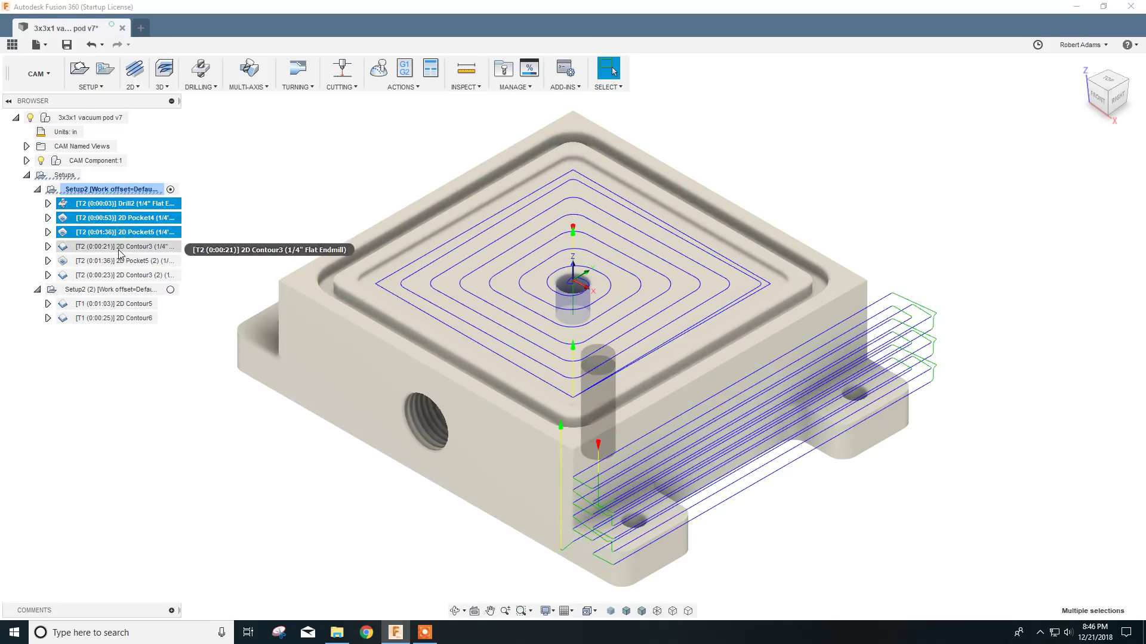
pyautogui.keyDown('ctrl'); pyautogui.click(120, 246); pyautogui.keyUp('ctrl')
pyautogui.keyDown('ctrl'); pyautogui.click(121, 260); pyautogui.keyUp('ctrl')
pyautogui.keyDown('ctrl'); pyautogui.click(124, 275); pyautogui.keyUp('ctrl')
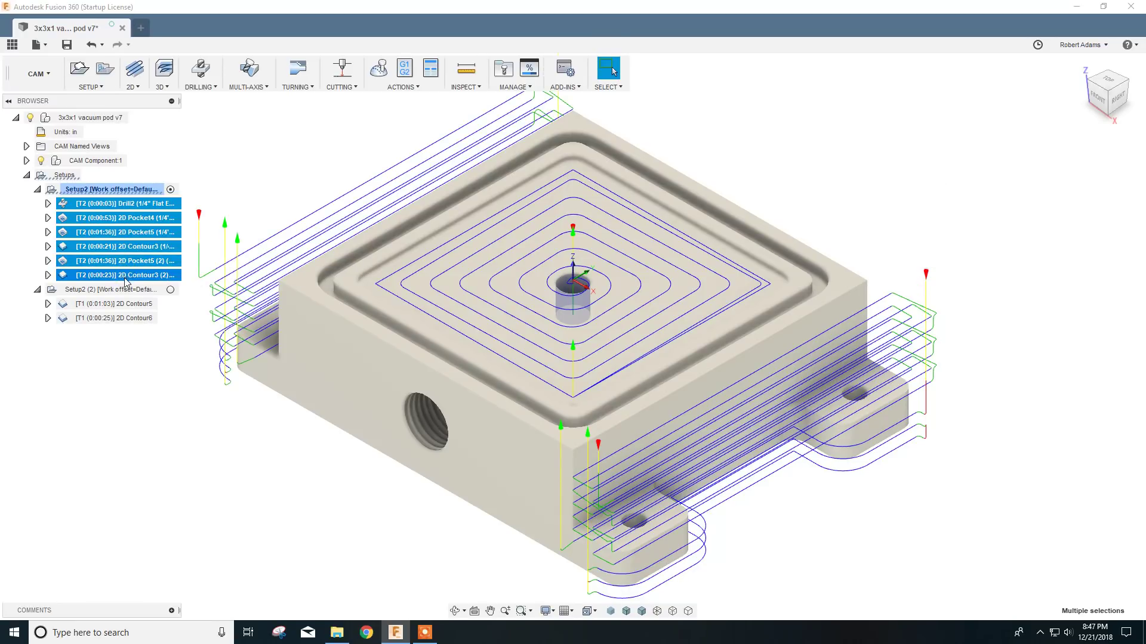
# - Post-process the selection with the program name '3x3x1 vacuum pod'
pyautogui.click(418, 88)
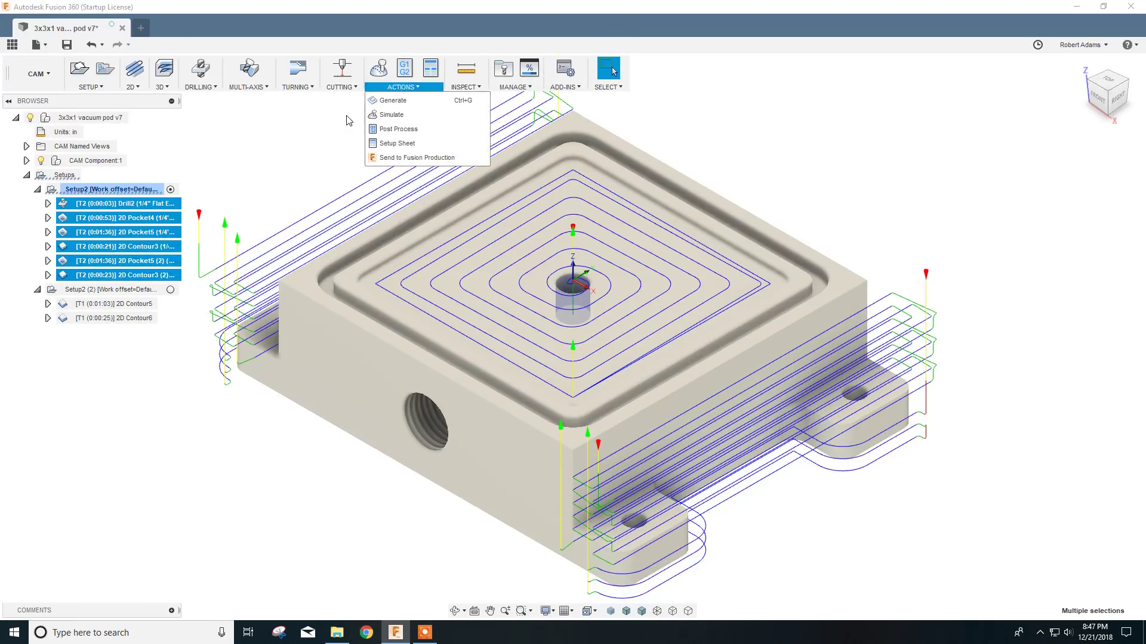
pyautogui.click(397, 129)
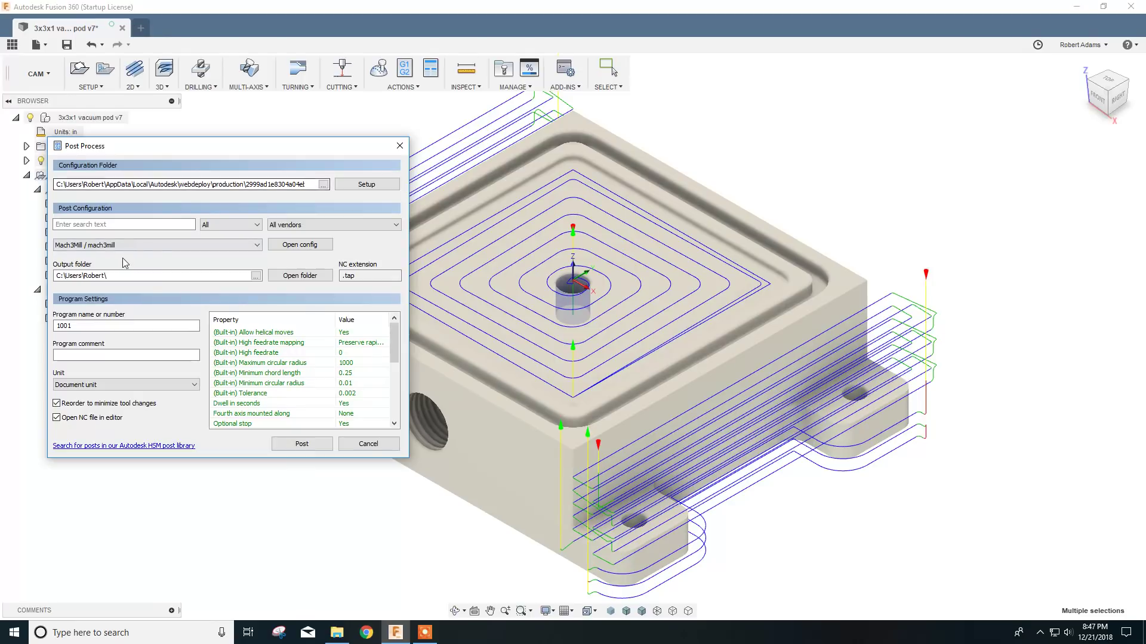
pyautogui.doubleClick(93, 326)
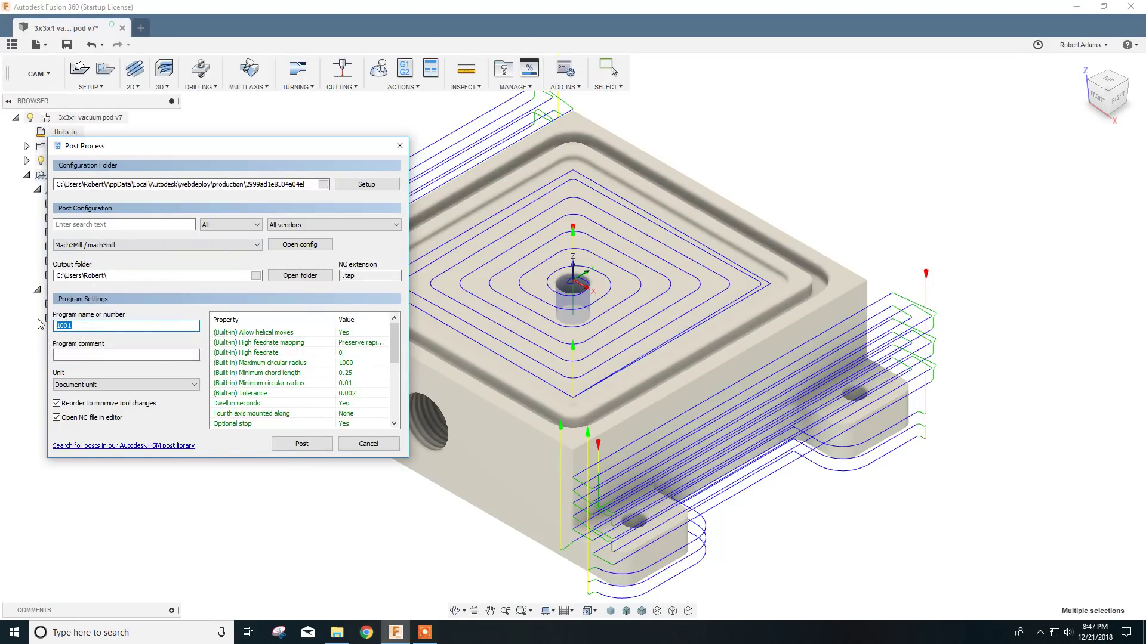
pyautogui.write('3x3x1 vacuum pod')
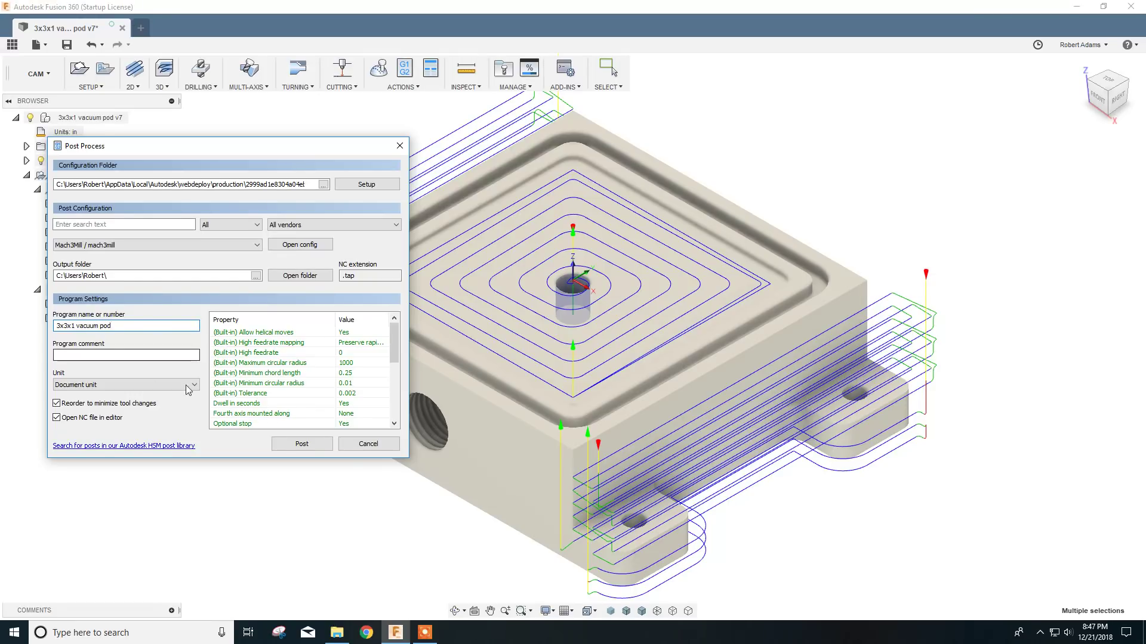
pyautogui.moveTo(394, 349); pyautogui.dragTo(394, 389)
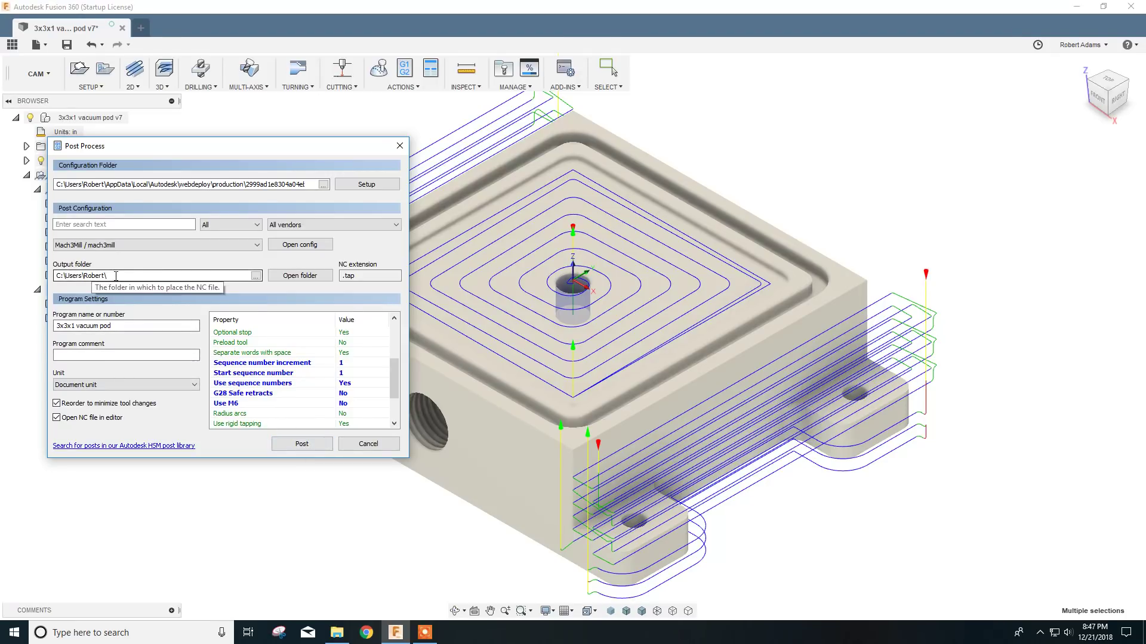
# - Post the operations, overwriting the existing 3x3x1 vacuum pod.tap file
pyautogui.click(302, 443)
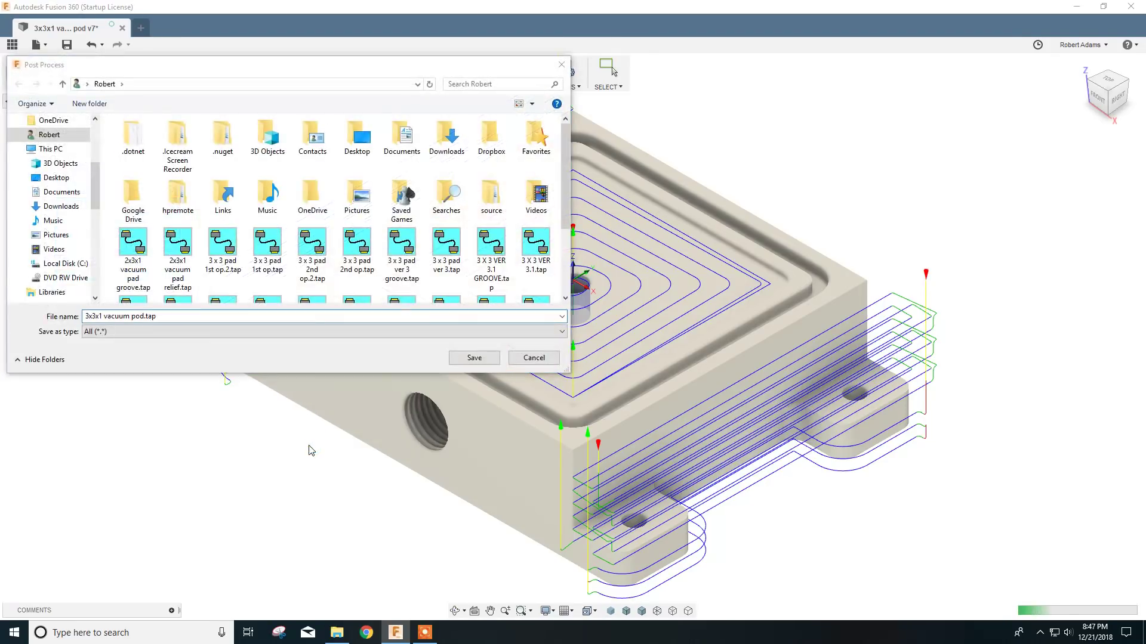
pyautogui.click(475, 358)
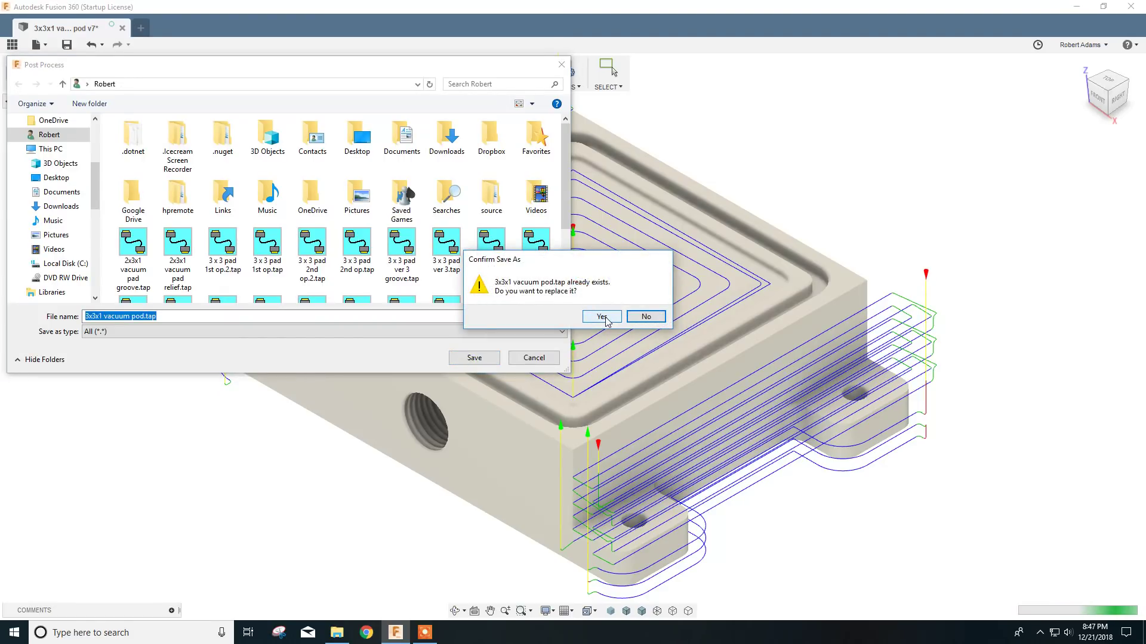
pyautogui.click(603, 317)
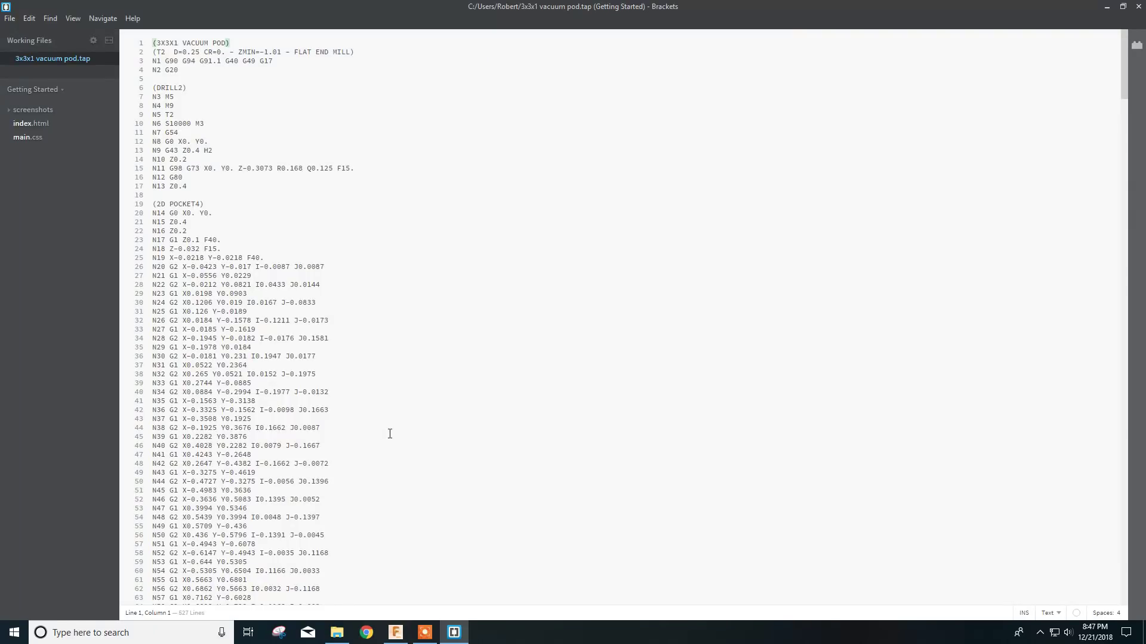
# - Scroll the vacuum pod G-code down to its N511 M30 ending and close Brackets
pyautogui.scroll(-20, 418, 289)
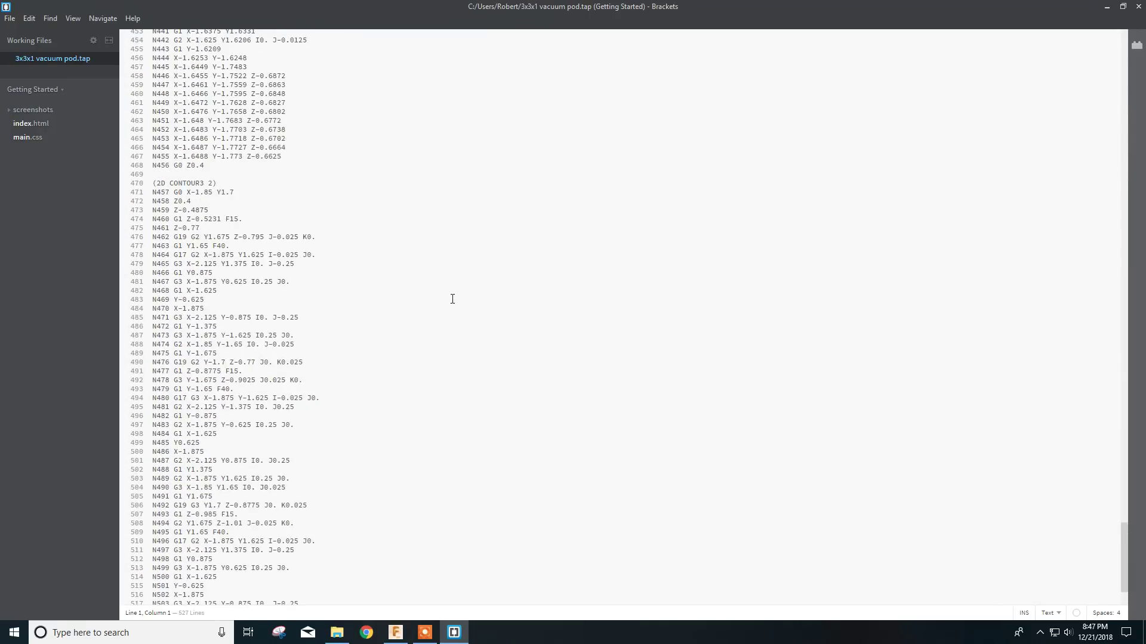
pyautogui.scroll(-2, 448, 296)
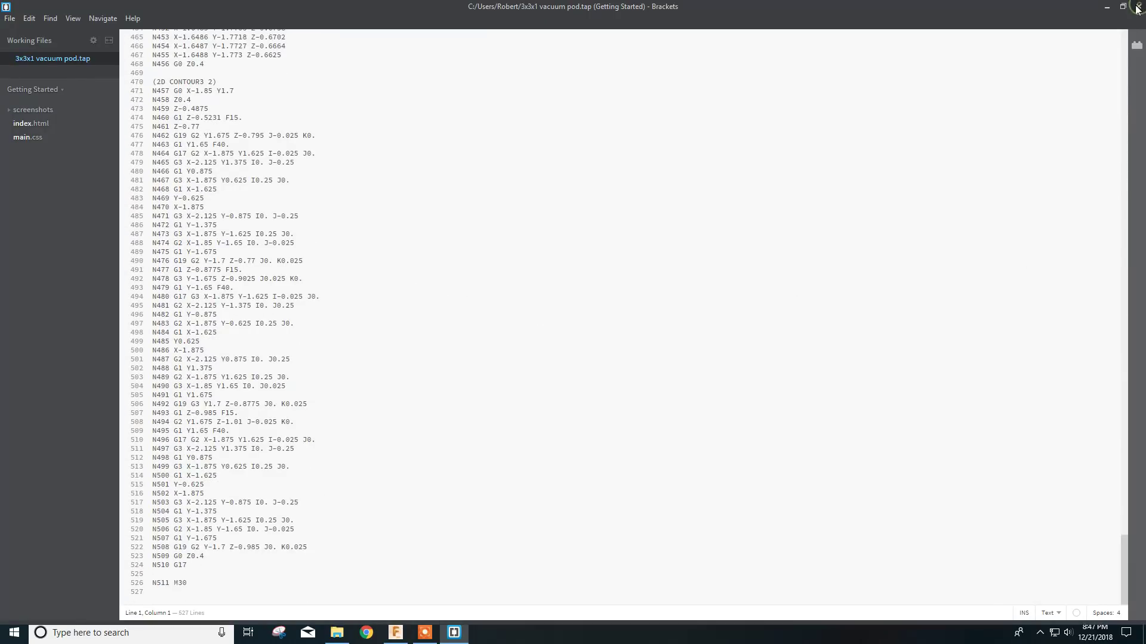
pyautogui.click(1137, 7)
# - Select only the 2D Contour5 and 2D Contour6 groove operations
pyautogui.click(106, 452)
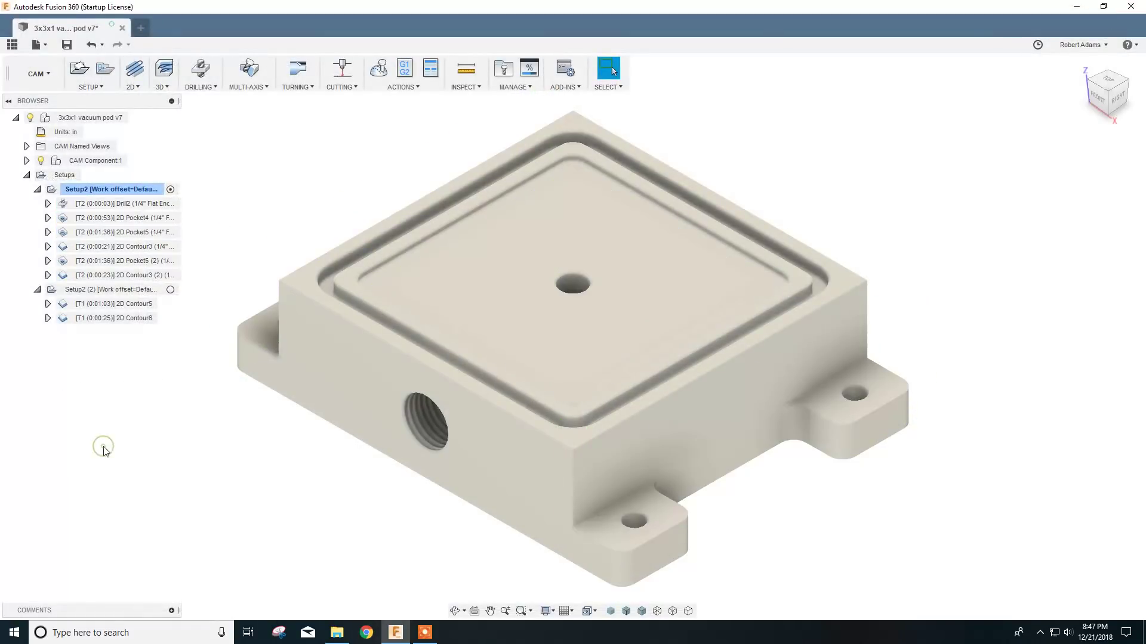
pyautogui.click(113, 305)
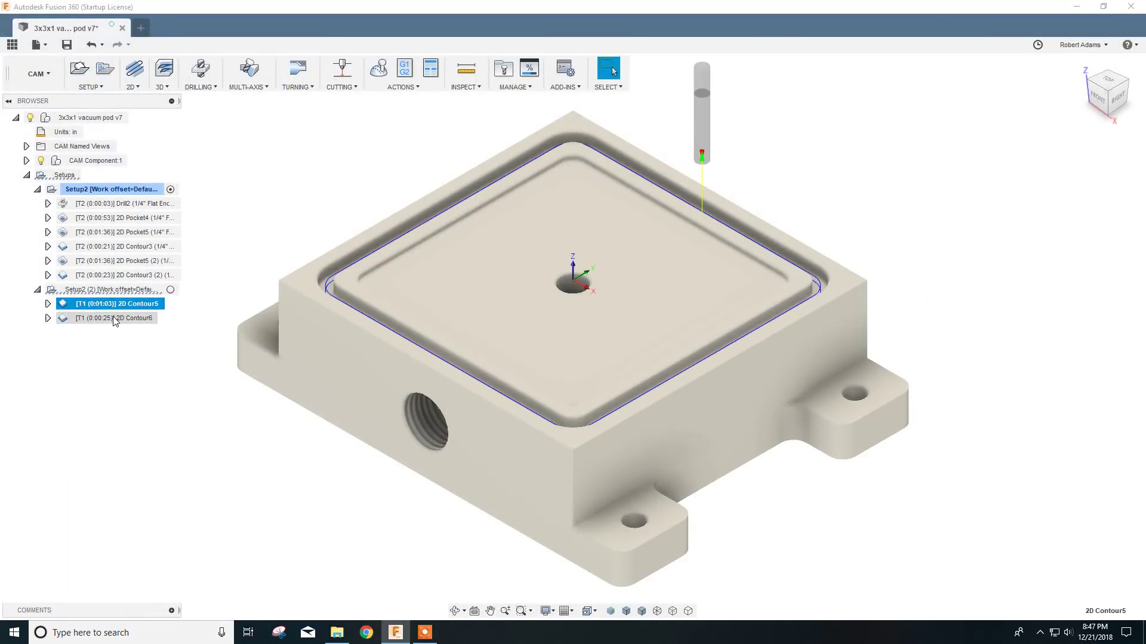
pyautogui.click(116, 319)
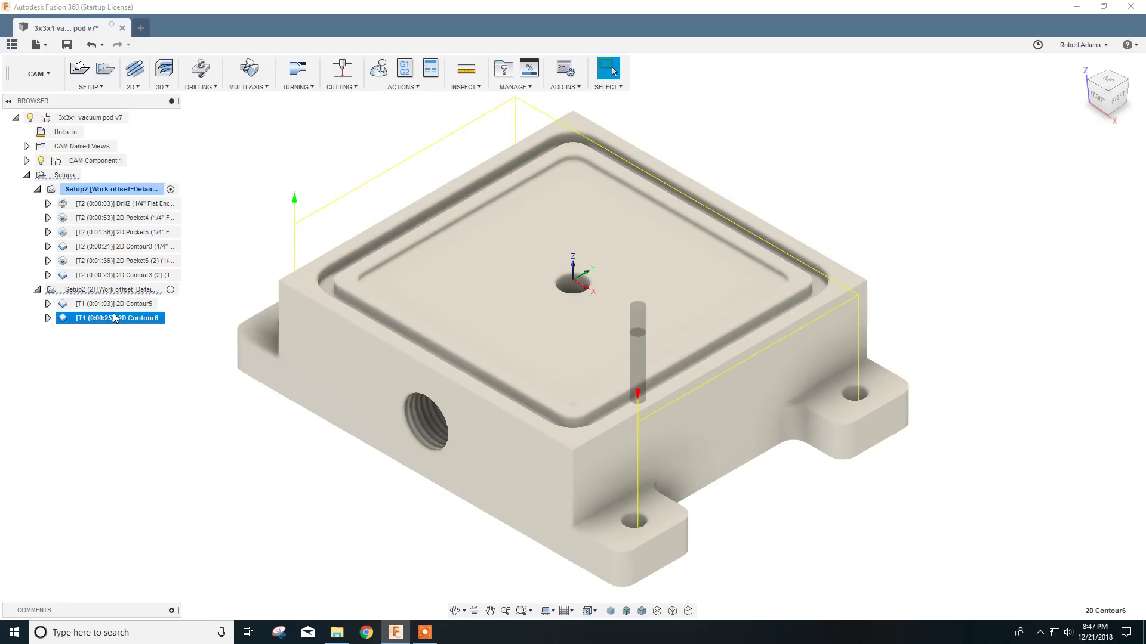
pyautogui.keyDown('ctrl'); pyautogui.click(116, 304); pyautogui.keyUp('ctrl')
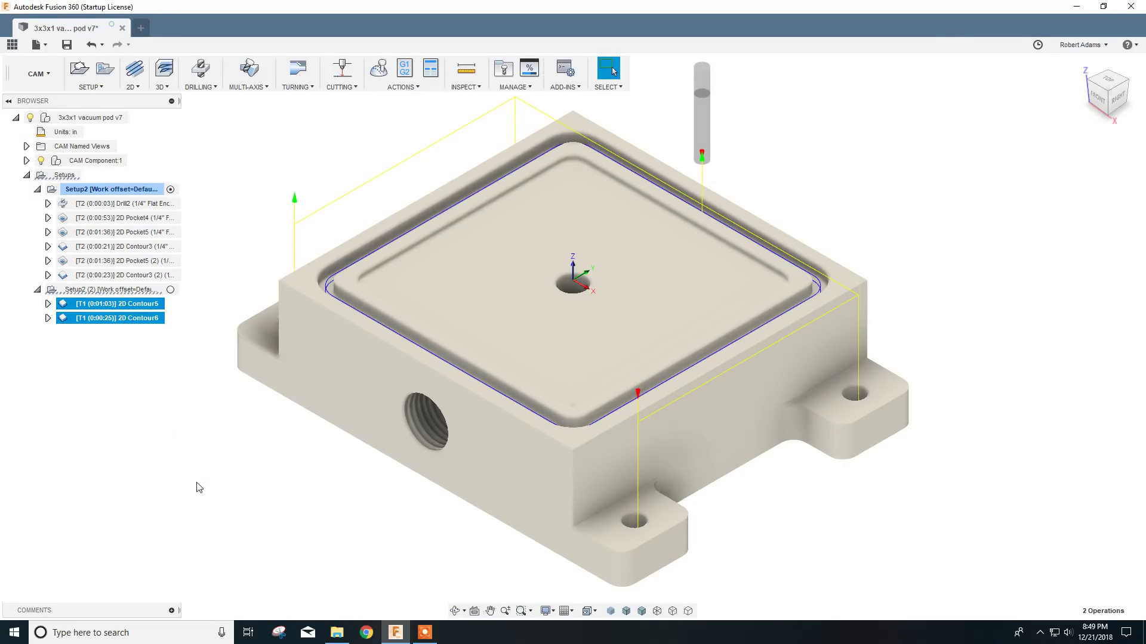
# - Post-process the two contours as program '3x3x1 vacuum pod groove'
pyautogui.click(418, 88)
pyautogui.click(404, 135)
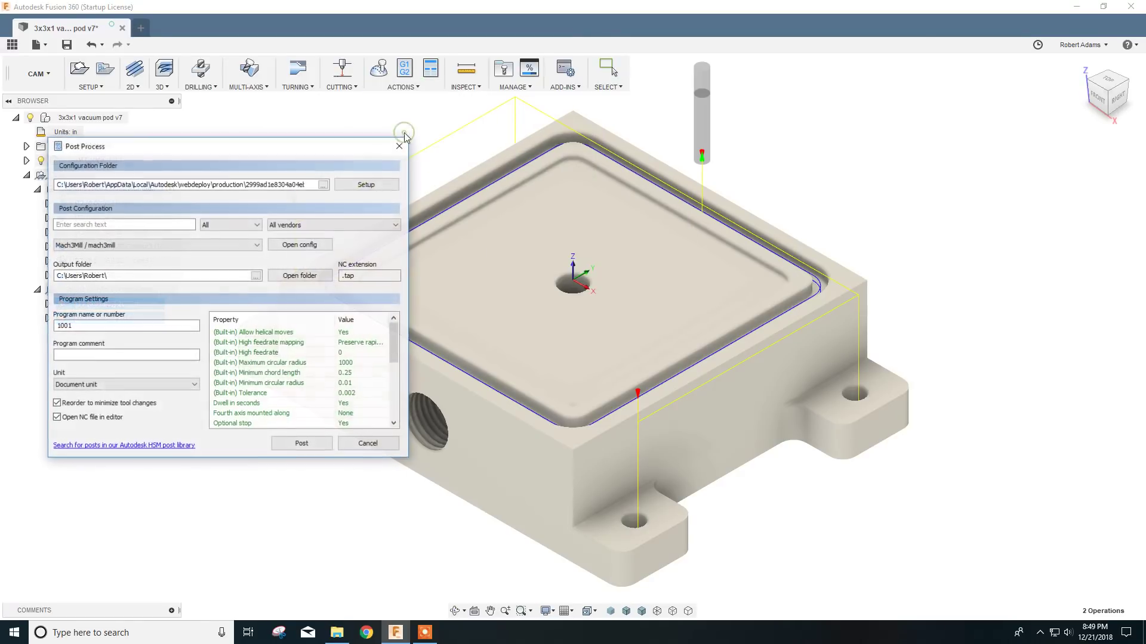
pyautogui.doubleClick(84, 326)
pyautogui.write('3x3x1 vacuum pod groove')
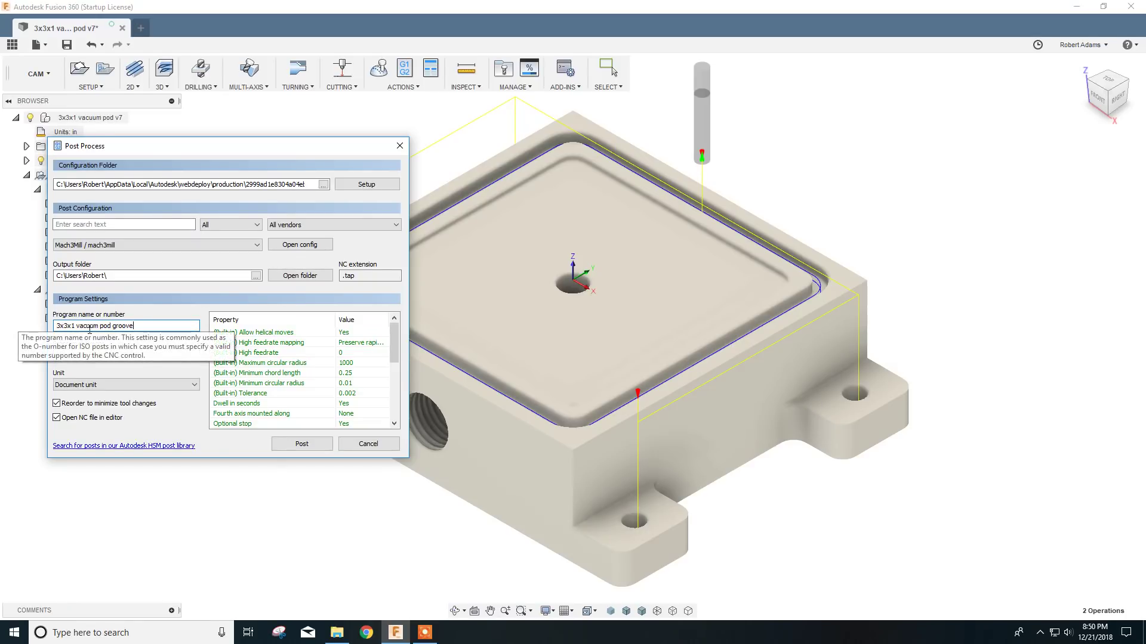
pyautogui.moveTo(396, 352); pyautogui.dragTo(392, 404)
pyautogui.scroll(4, 392, 404)
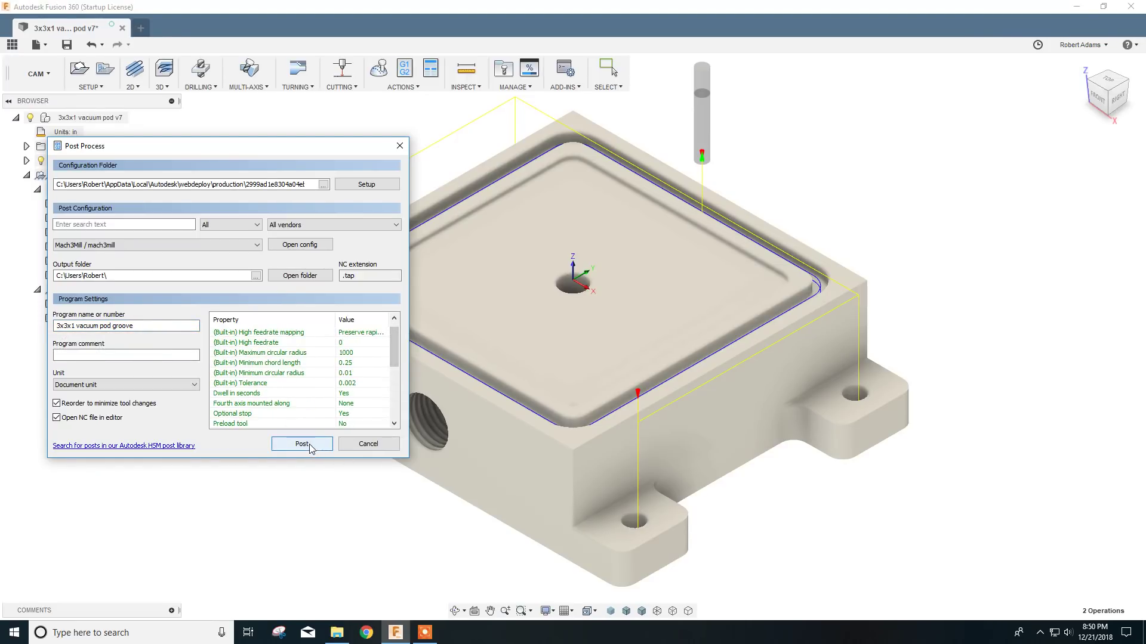
pyautogui.click(308, 445)
# - Save 3x3x1 vacuum pod groove.tap and review its G-code down to N86 M30
pyautogui.click(475, 358)
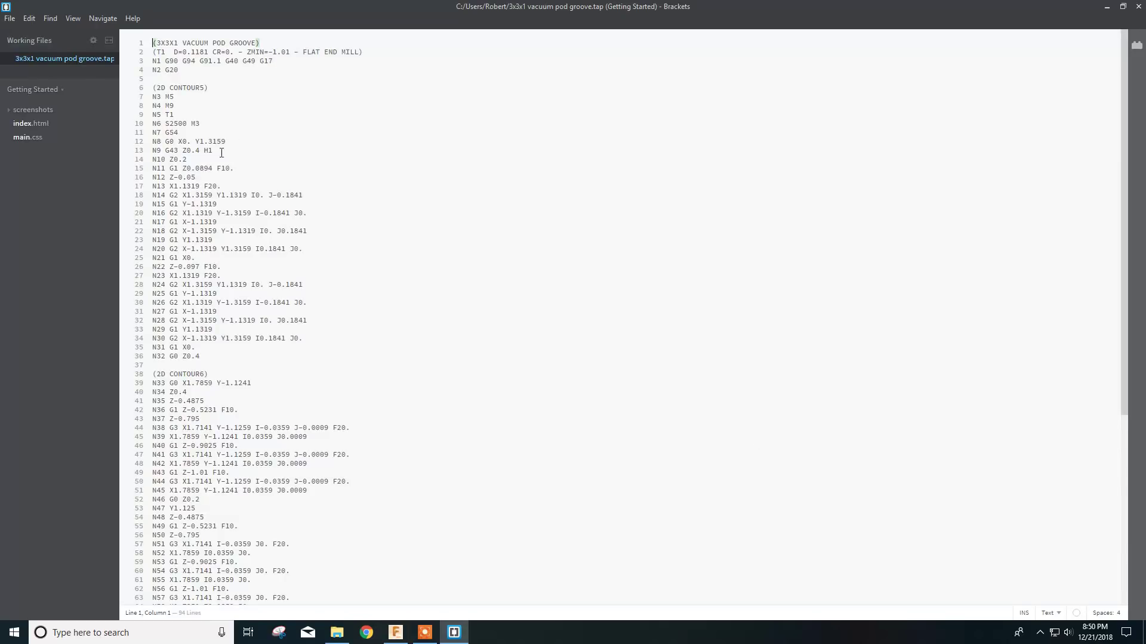
pyautogui.scroll(-5, 196, 214)
pyautogui.scroll(5, 224, 349)
pyautogui.scroll(-5, 216, 406)
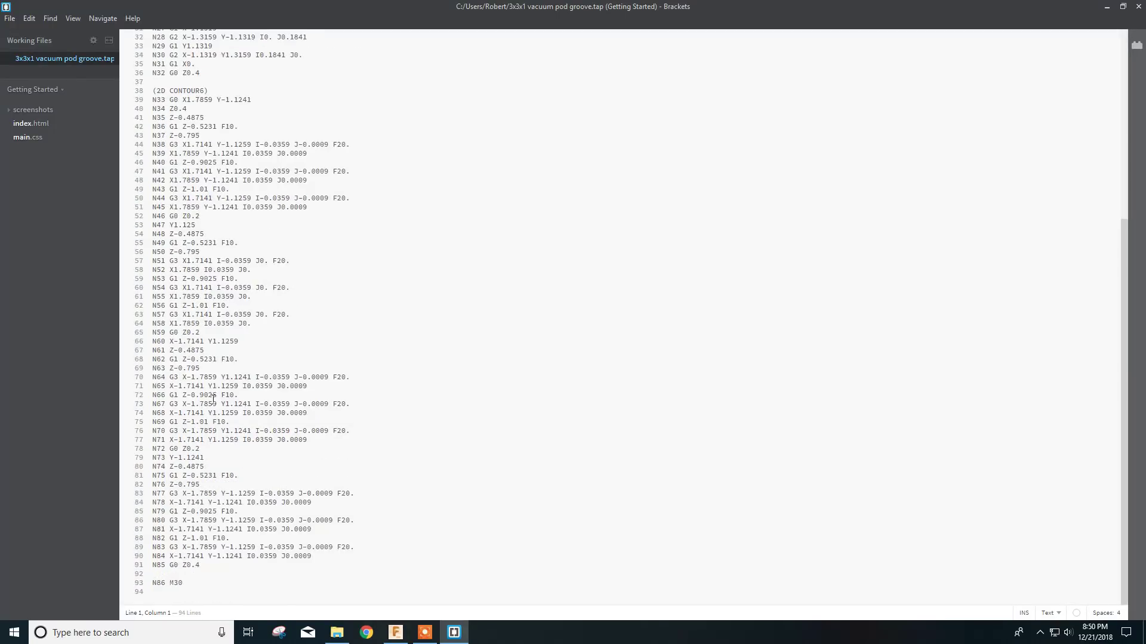